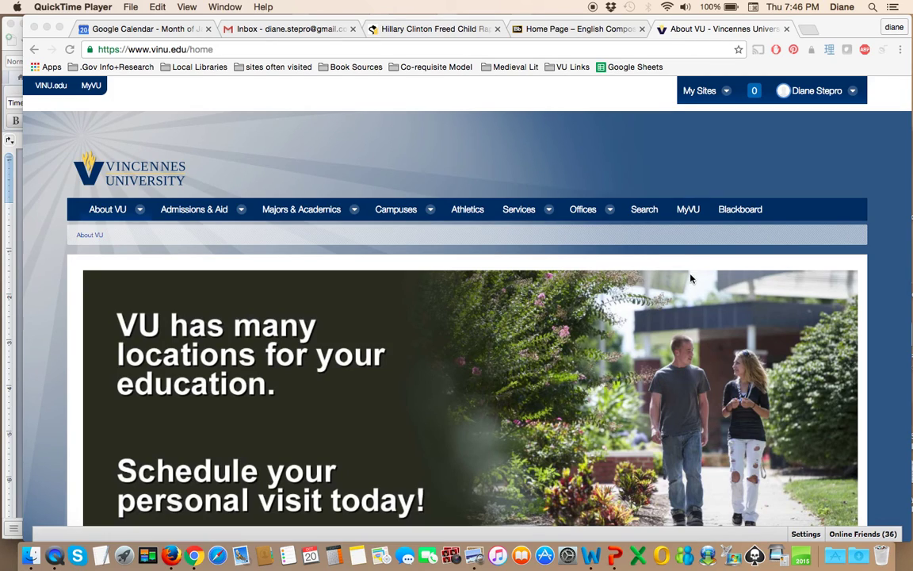
Step: Go to the university library's page under Services and open its Databases A-Z list
left_click(548, 214)
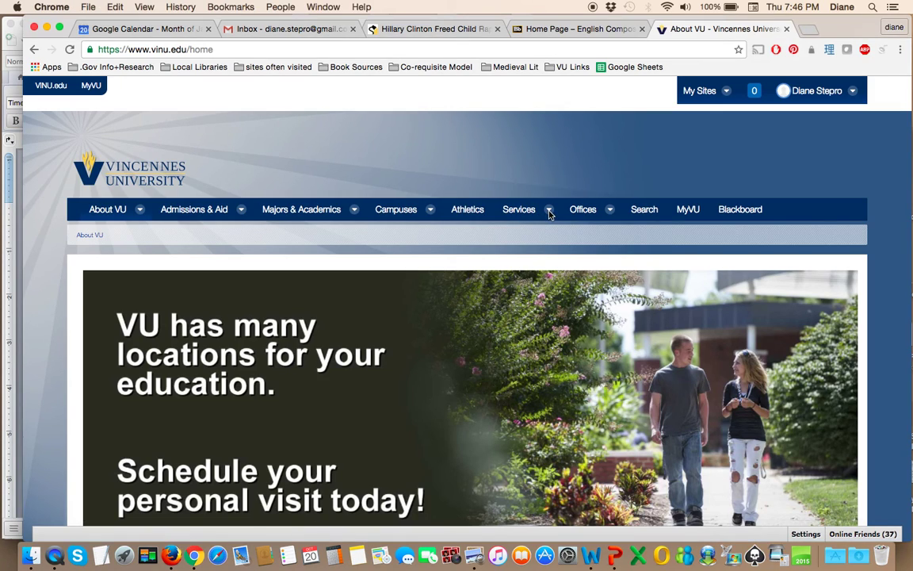
left_click(548, 214)
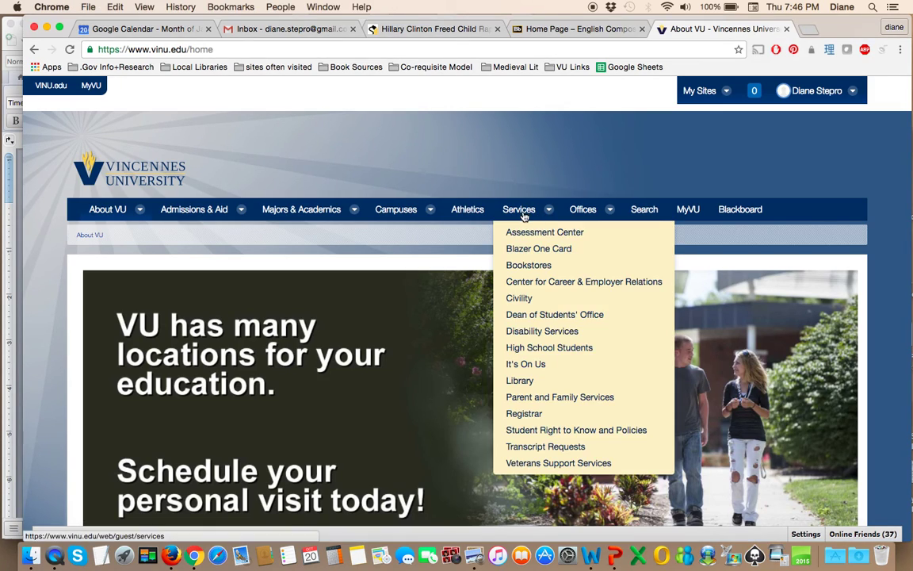
left_click(519, 382)
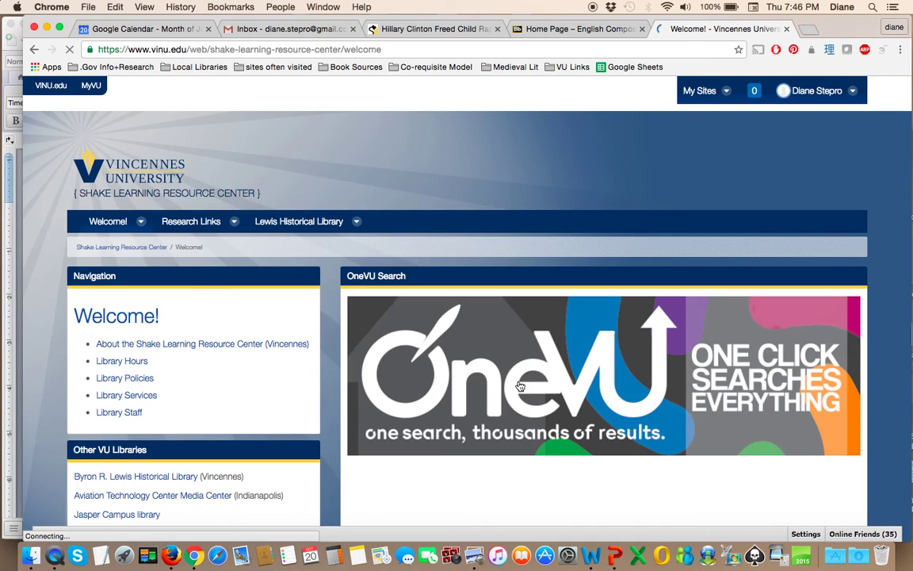
scroll(520, 386, "down", 3)
scroll(520, 386, "down", 2)
left_click(607, 316)
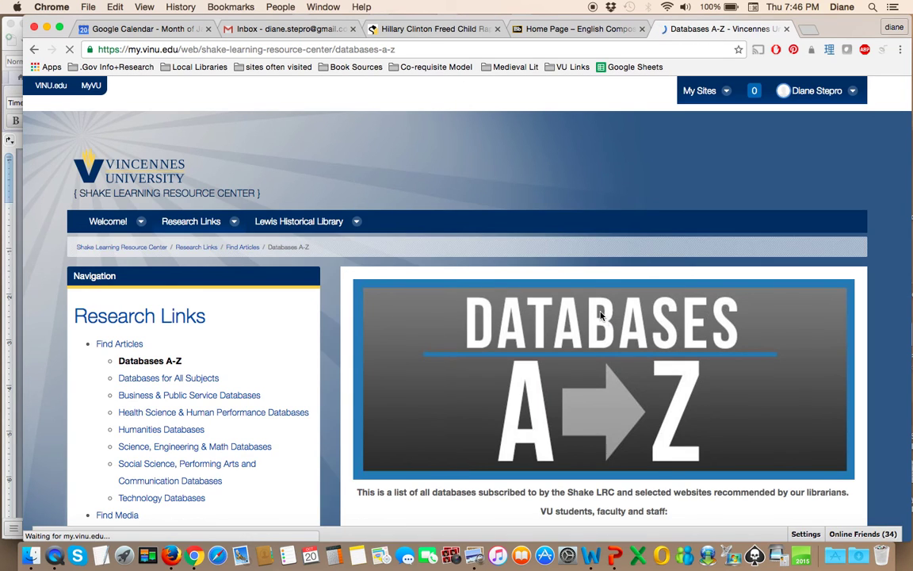
Step: Browse the alphabetical database list and open Opposing Viewpoints in Context from the letter O section
scroll(600, 317, "down", 10)
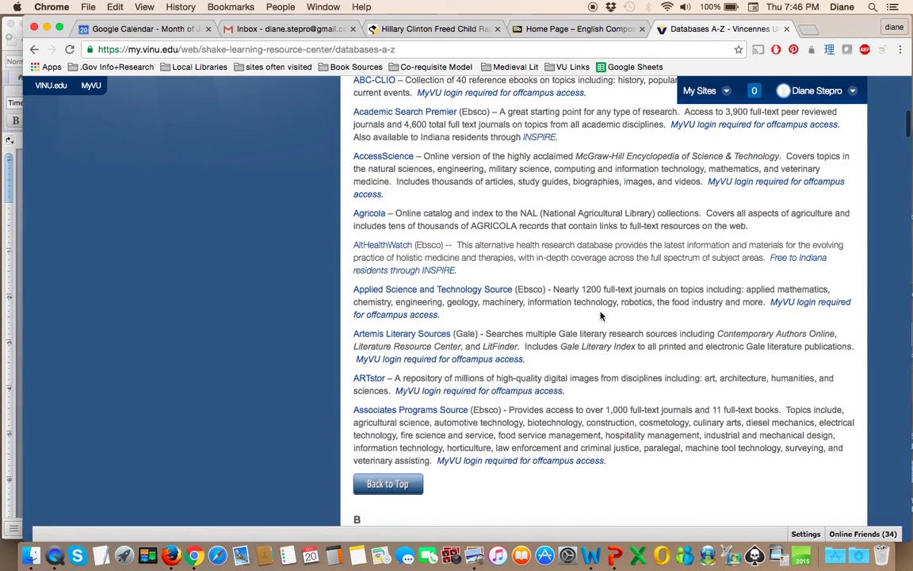
scroll(600, 316, "down", 4)
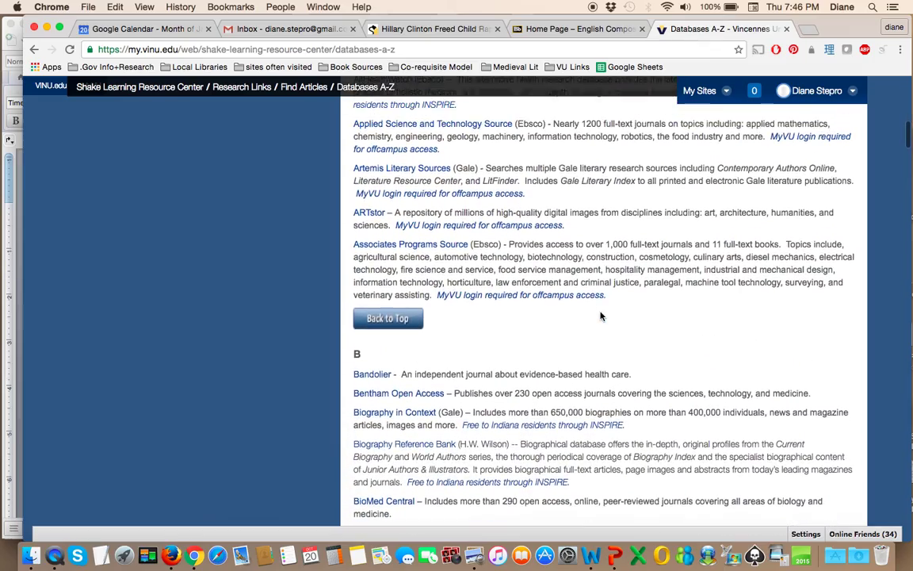
scroll(600, 316, "up", 15)
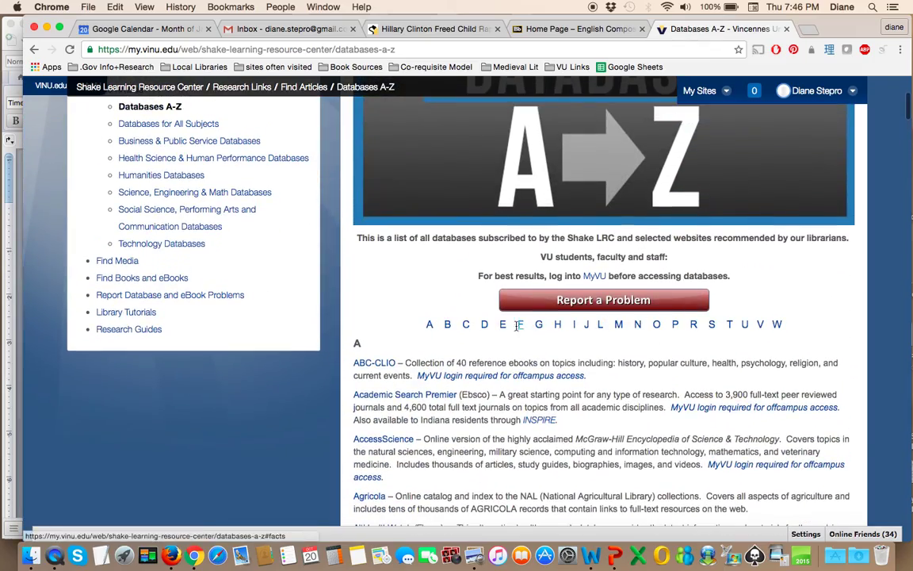
left_click(521, 327)
scroll(509, 435, "up", 15)
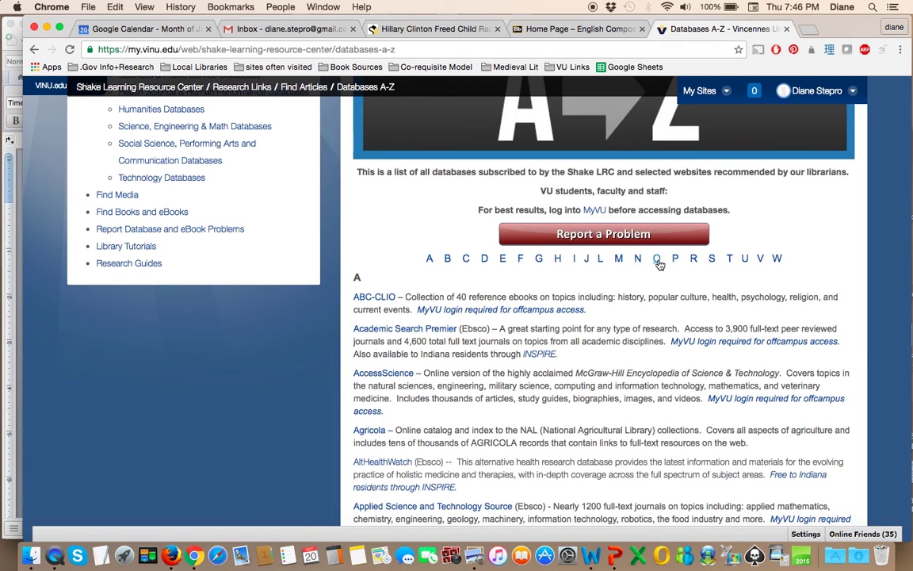
left_click(657, 259)
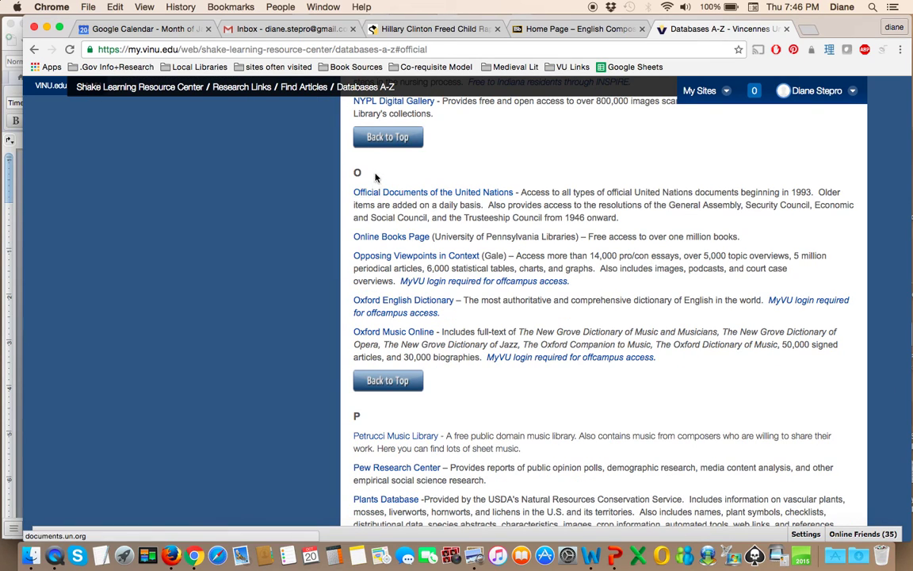
left_click(408, 262)
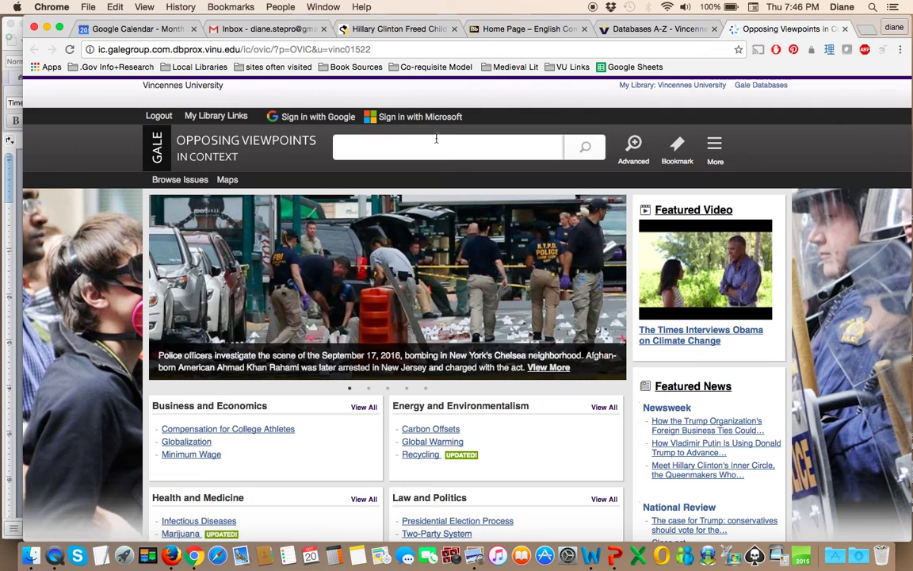
Step: Show all issues in the National Debate Topic category and open the Space Exploration topic
scroll(389, 307, "down", 2)
scroll(389, 307, "down", 4)
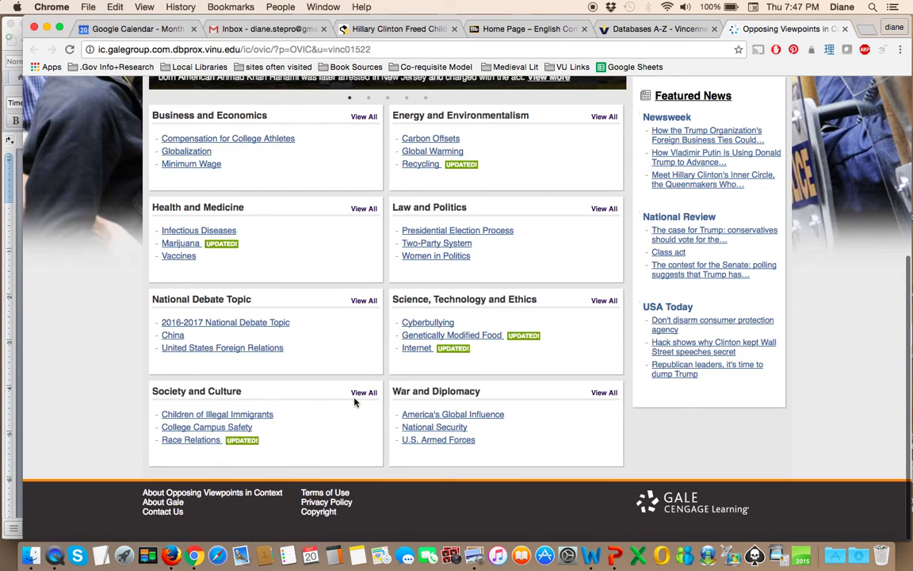
left_click(362, 303)
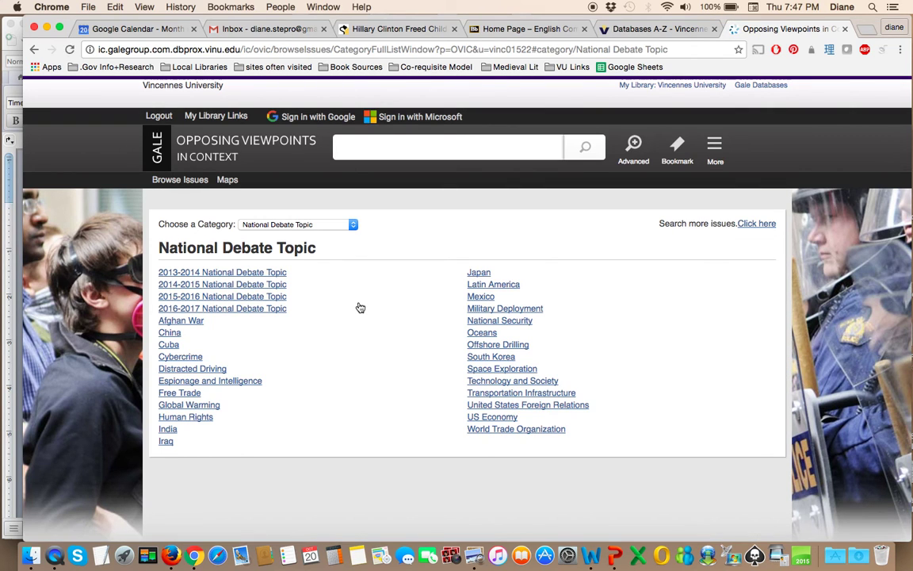
scroll(361, 308, "down", 1)
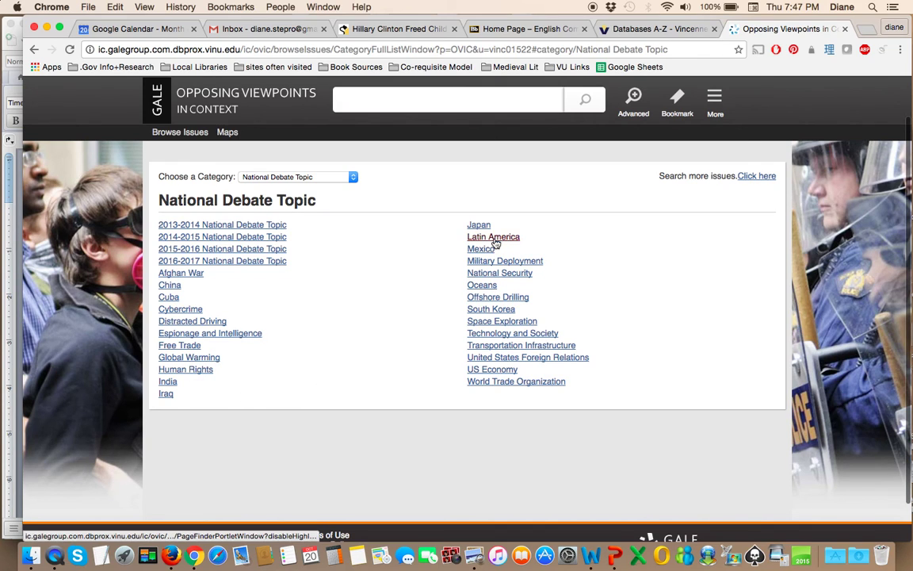
left_click(498, 322)
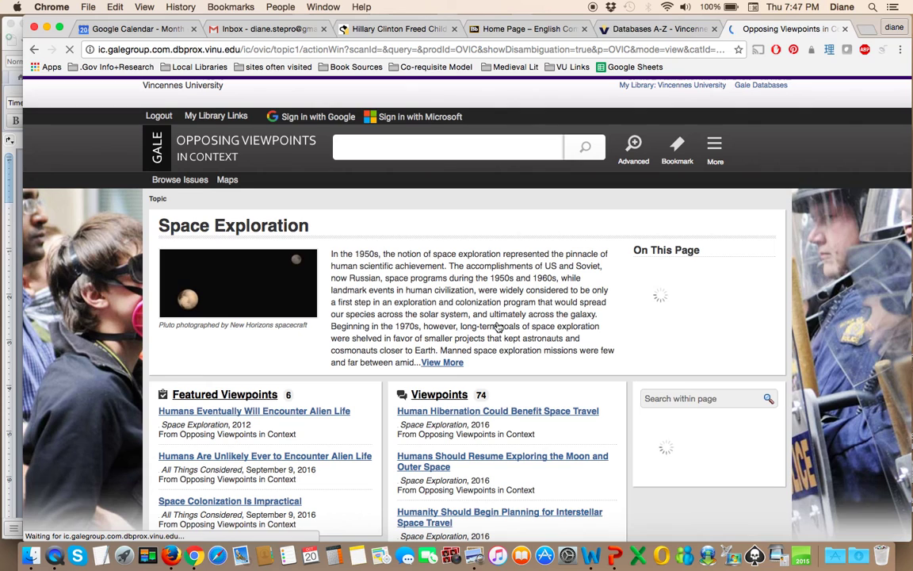
Step: Examine the Space Exploration topic's source sections, from viewpoints and academic journals through audio, news, images, reference, magazines and websites
left_click(405, 412)
scroll(485, 372, "down", 5)
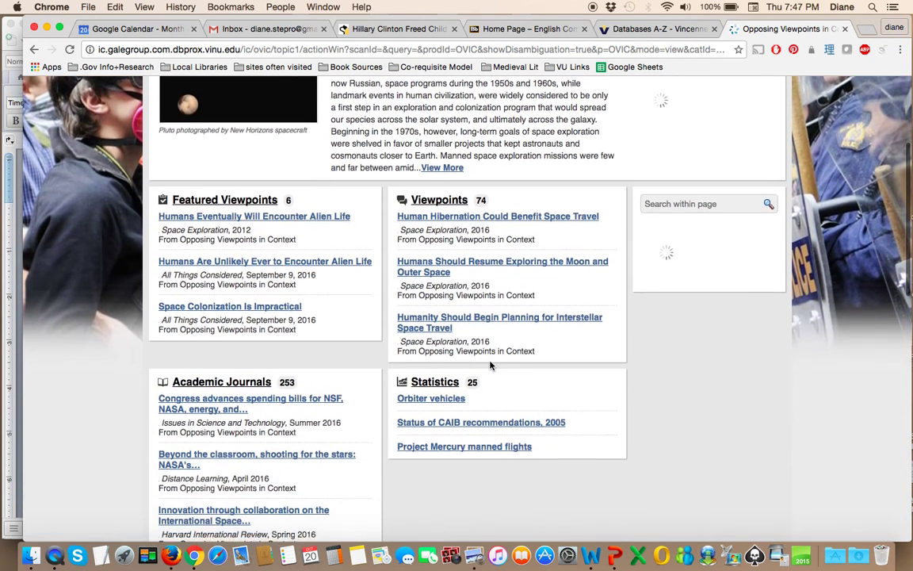
scroll(490, 364, "down", 1)
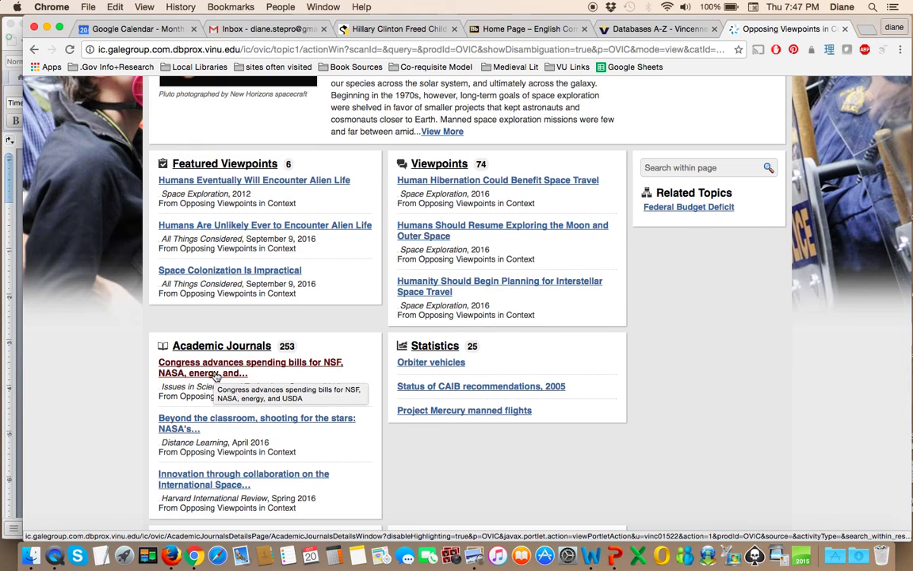
scroll(214, 375, "down", 1)
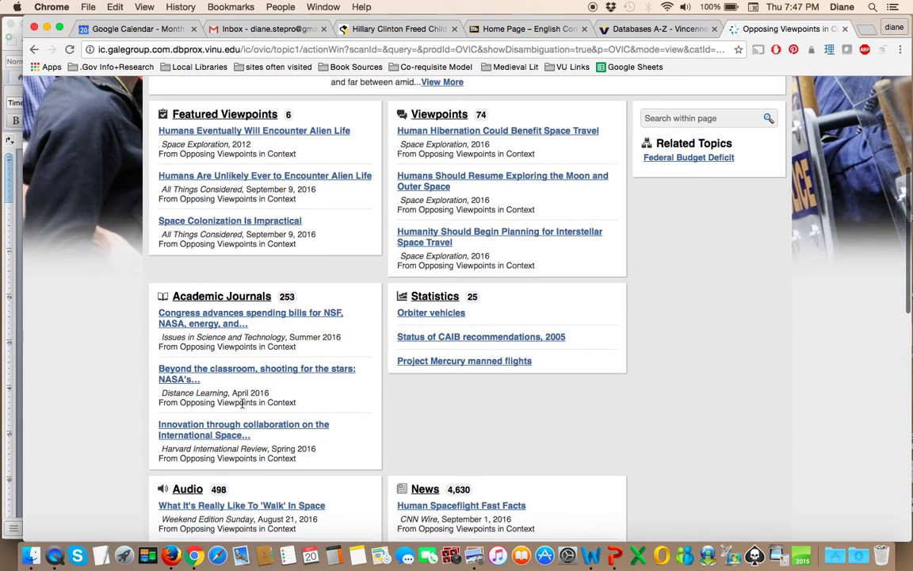
scroll(242, 394, "down", 1)
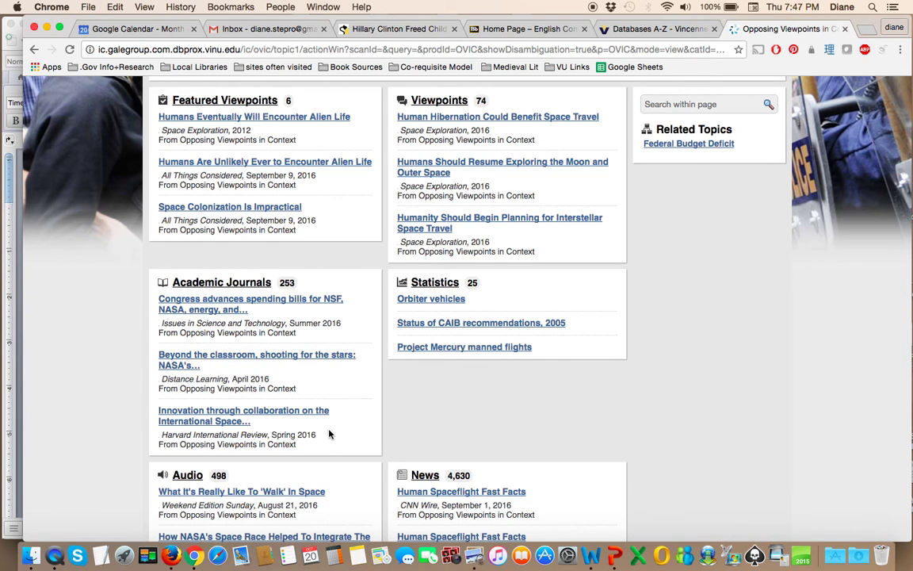
scroll(330, 434, "down", 1)
scroll(330, 433, "down", 1)
scroll(330, 433, "down", 1)
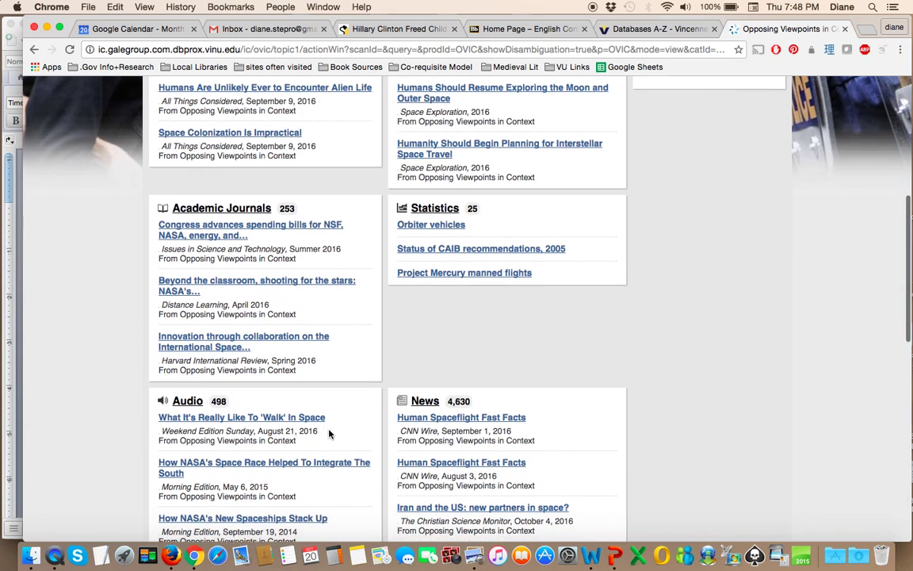
scroll(330, 433, "down", 1)
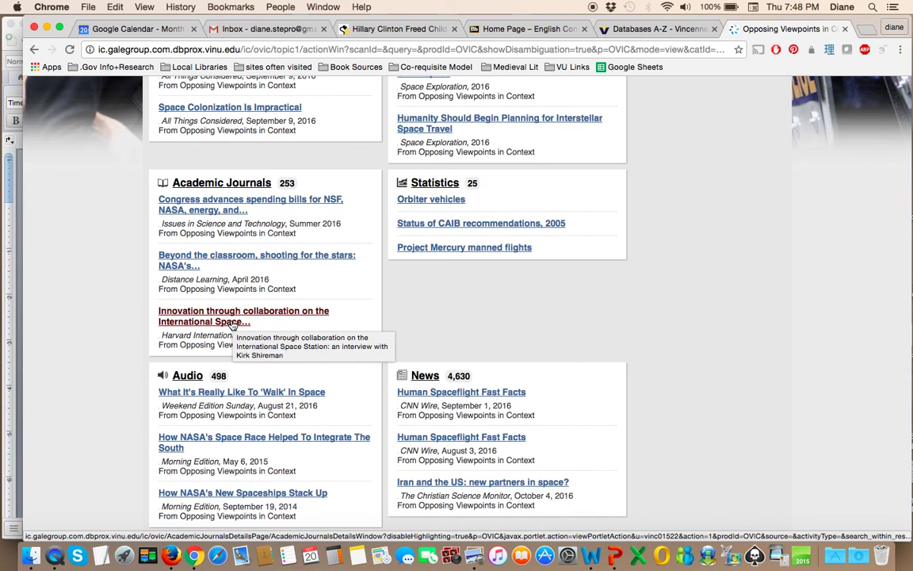
scroll(339, 328, "down", 1)
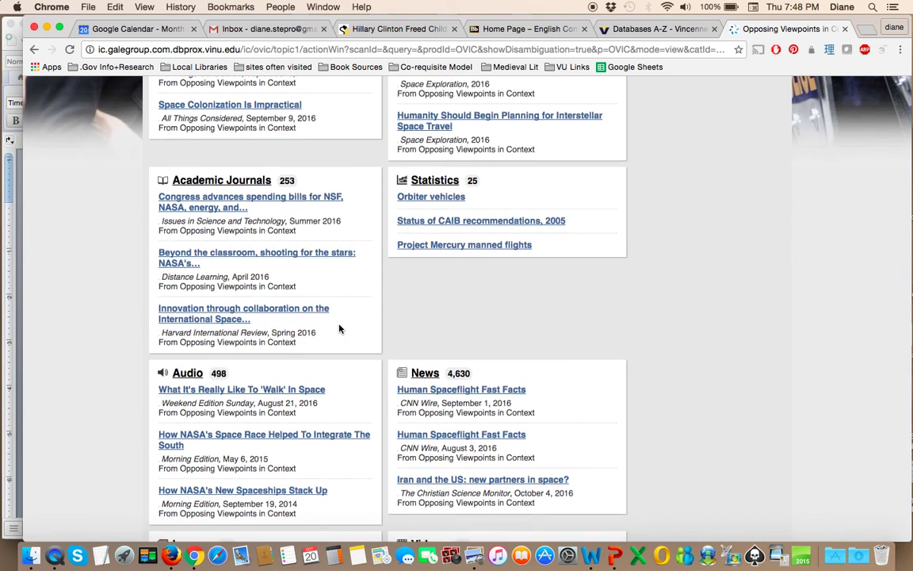
scroll(340, 328, "down", 3)
scroll(340, 328, "down", 1)
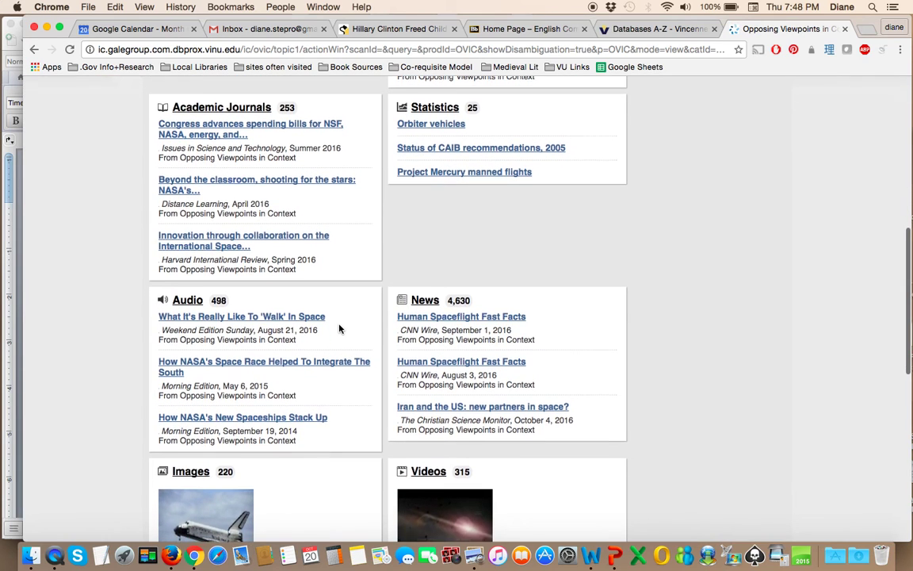
scroll(340, 328, "down", 8)
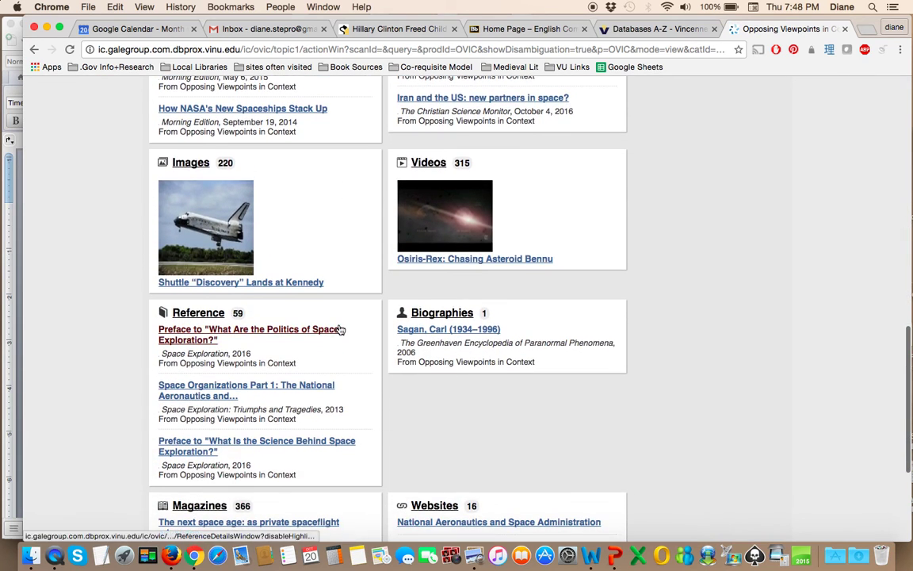
scroll(339, 328, "down", 2)
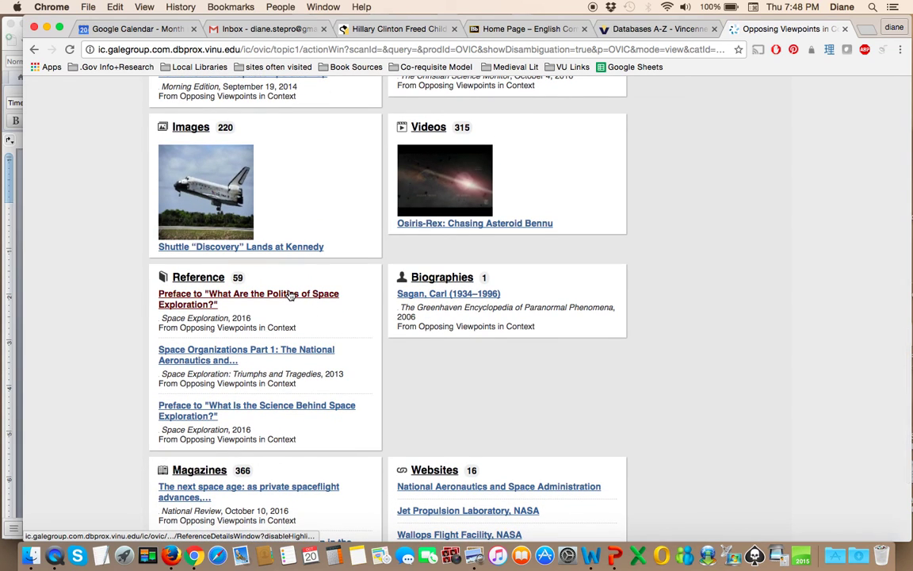
scroll(261, 377, "down", 4)
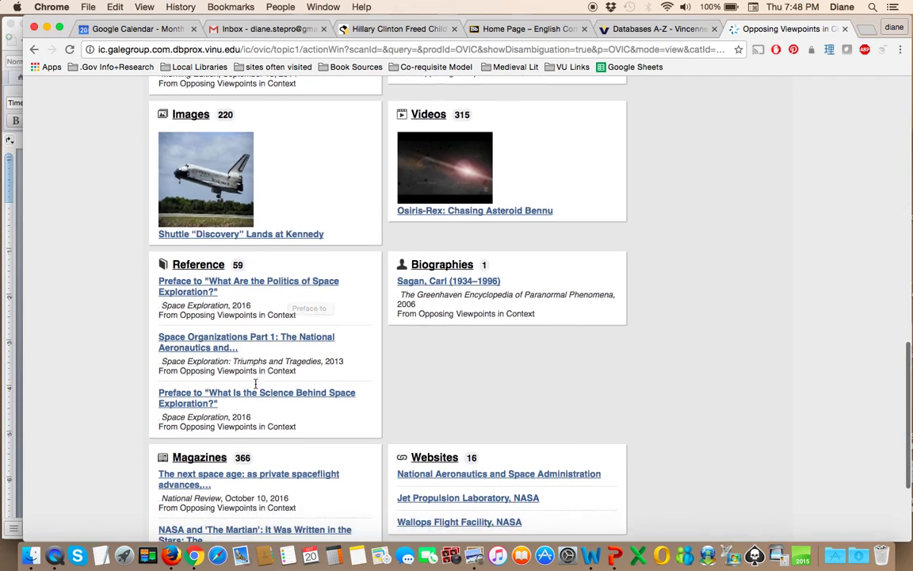
Step: Open the article Preface to "What Are the Politics of Space Exploration?" from the Reference section
scroll(256, 388, "up", 4)
scroll(256, 387, "up", 1)
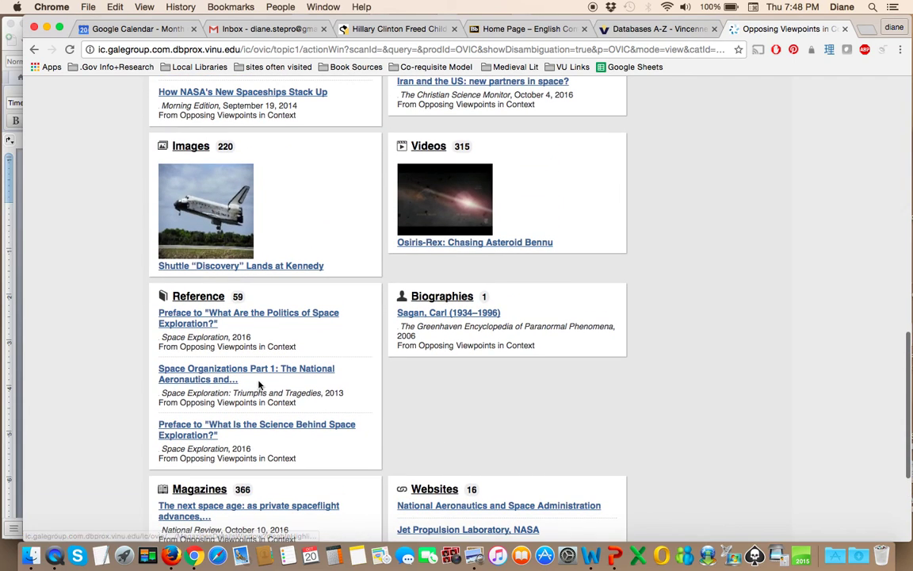
left_click(299, 314)
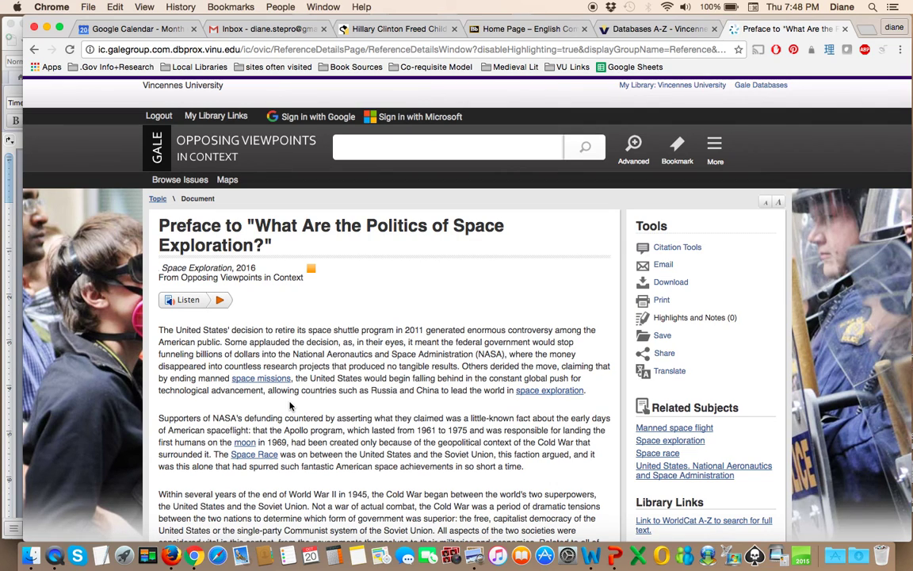
Step: Skim the full text of the space exploration preface down to its further readings and return to its beginning
scroll(290, 406, "down", 5)
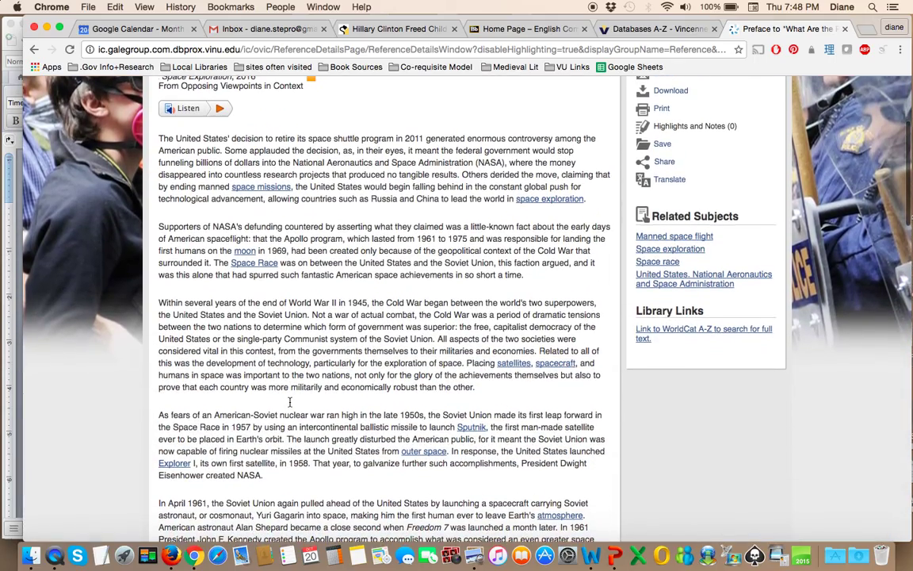
scroll(290, 402, "down", 10)
scroll(289, 401, "up", 3)
scroll(289, 402, "up", 8)
scroll(289, 401, "down", 3)
scroll(290, 402, "up", 6)
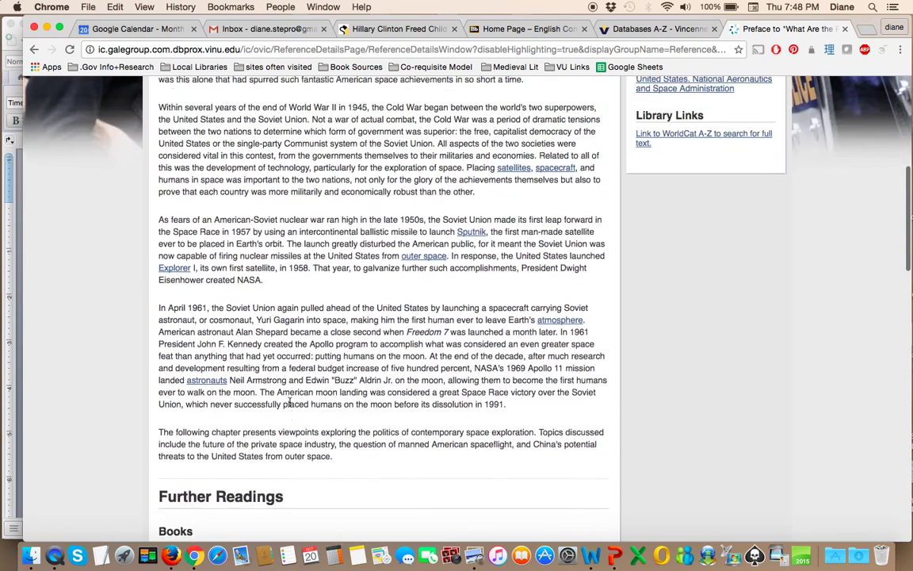
scroll(290, 401, "up", 8)
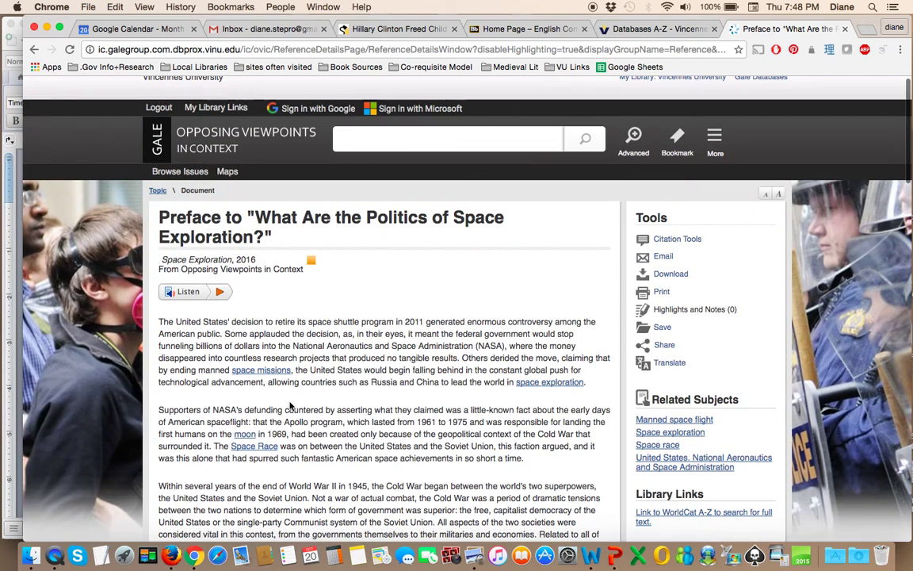
Step: Review the article's email form with its sender, recipient and message fields, and close it without sending
left_click(664, 259)
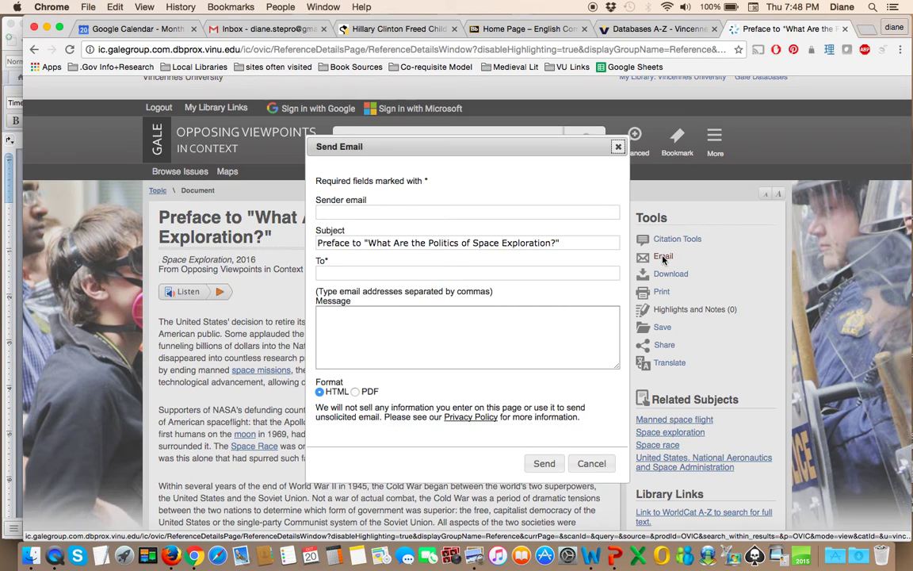
left_click(344, 210)
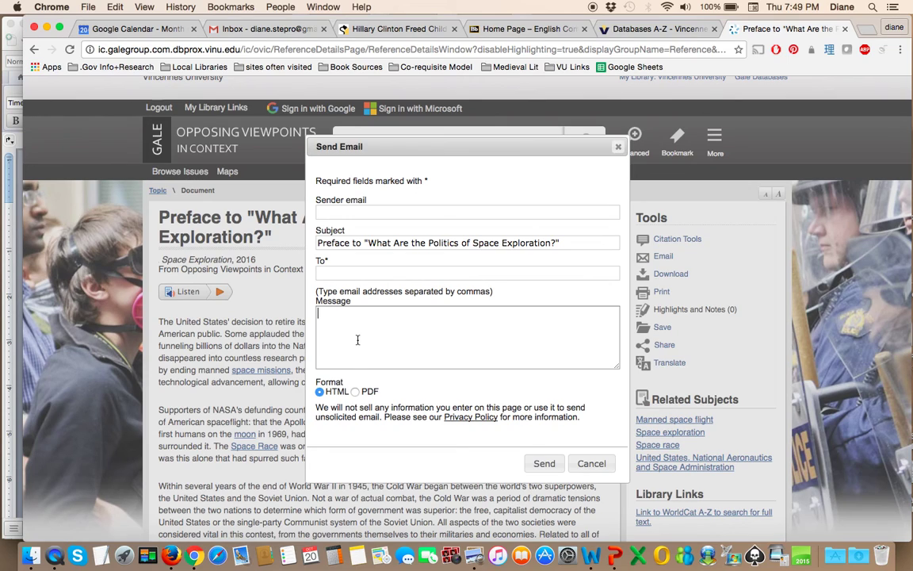
left_click(619, 149)
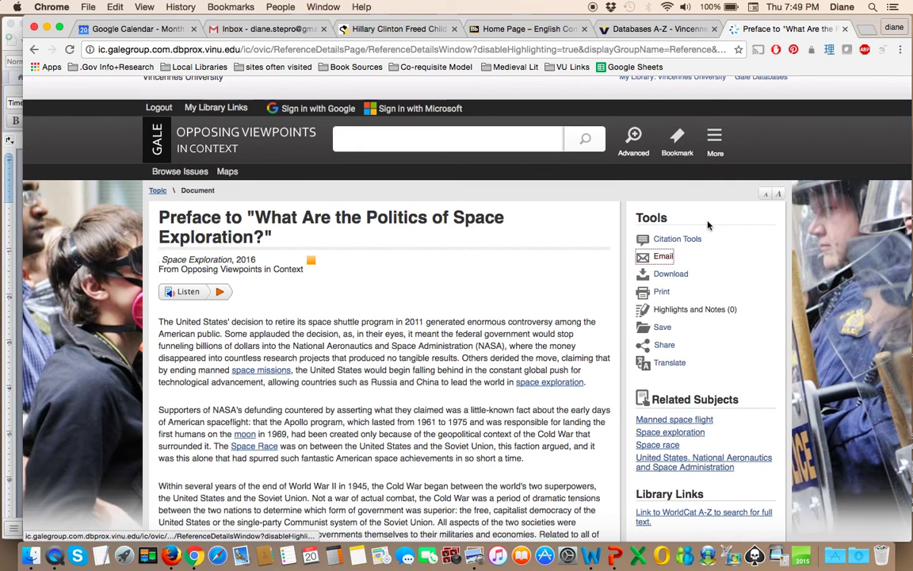
Step: Open the article's citation tools and try the EasyBib export, closing the EasyBib page to return to the MLA 7th Edition citation
right_click(670, 241)
key("Escape")
left_click(668, 239)
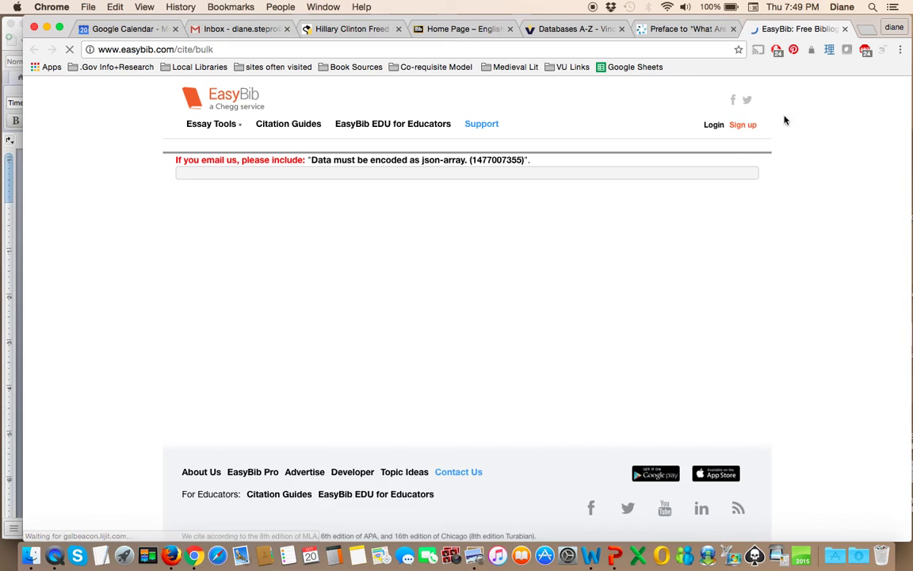
left_click(845, 29)
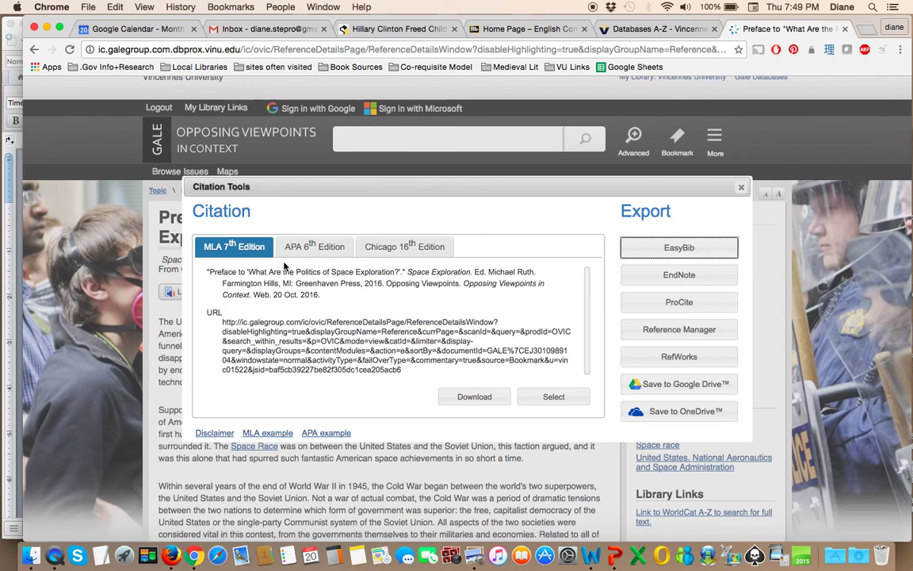
Step: Highlight the MLA 7th Edition citation, compare it with the APA 6th and Chicago 16th Edition versions, and close the citation tools
left_click_drag(205, 273, 328, 300)
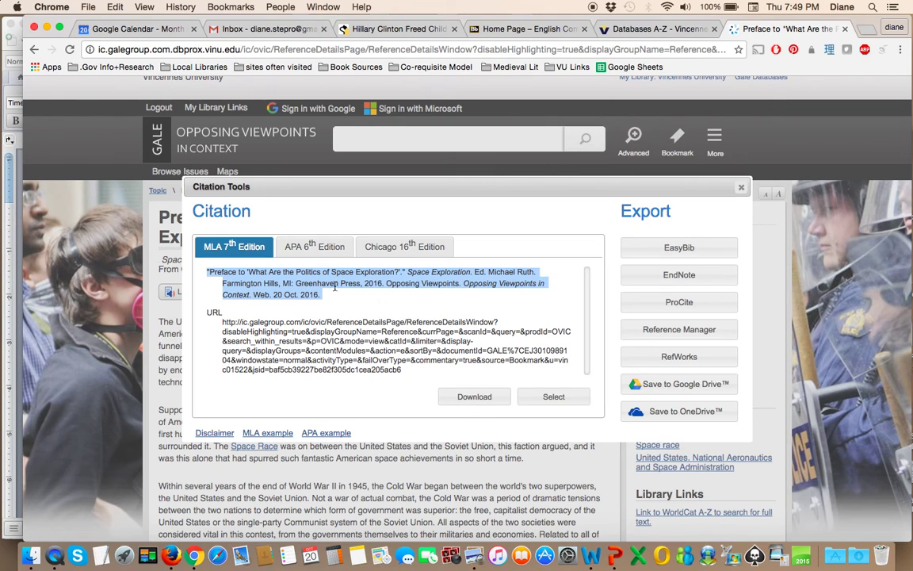
left_click(313, 248)
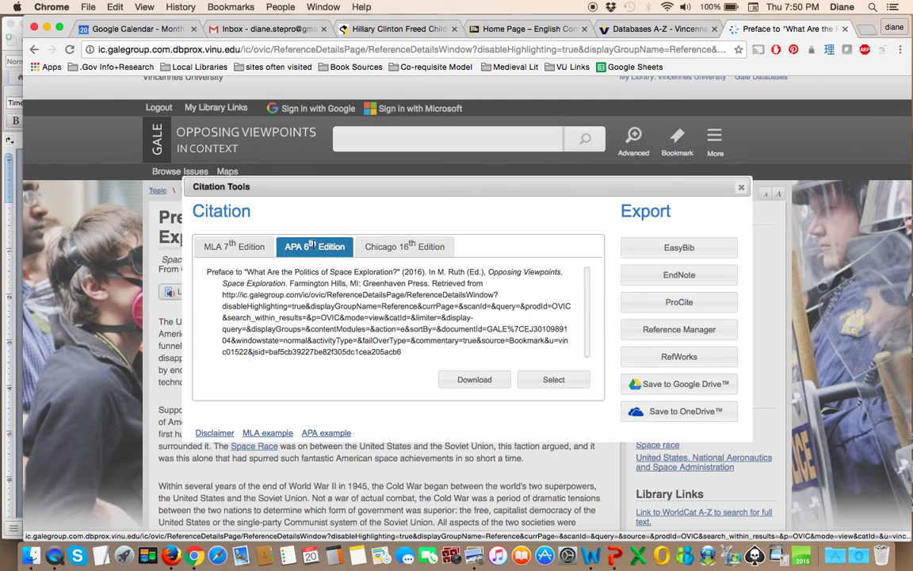
left_click(402, 245)
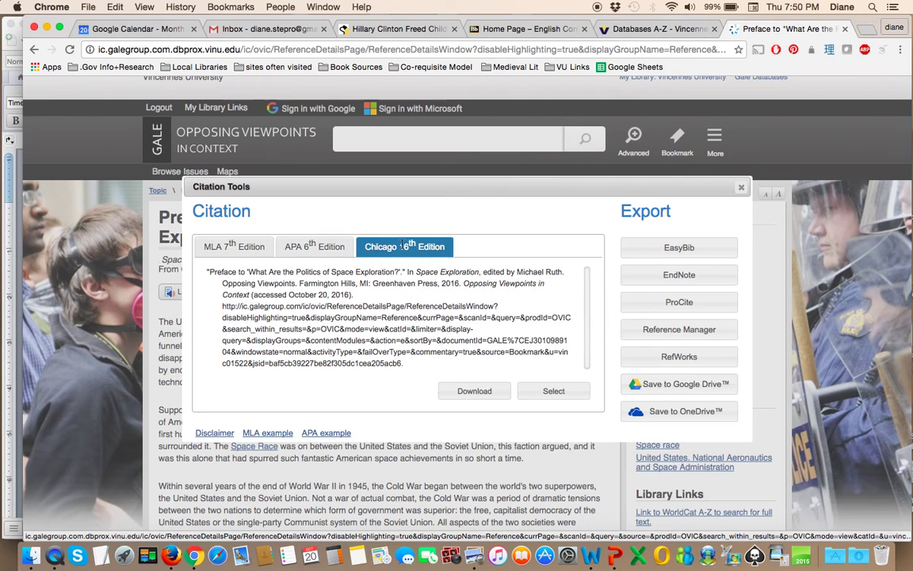
left_click(320, 247)
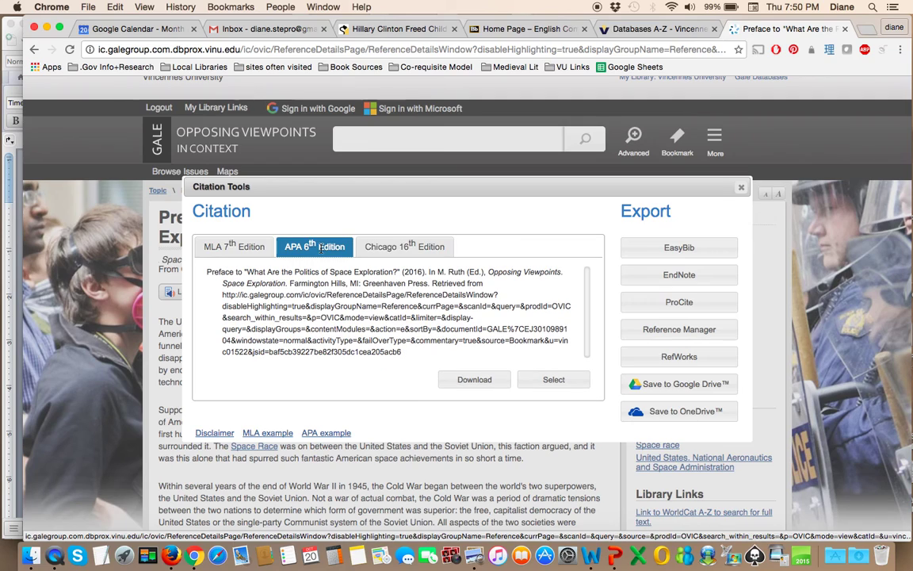
left_click(234, 244)
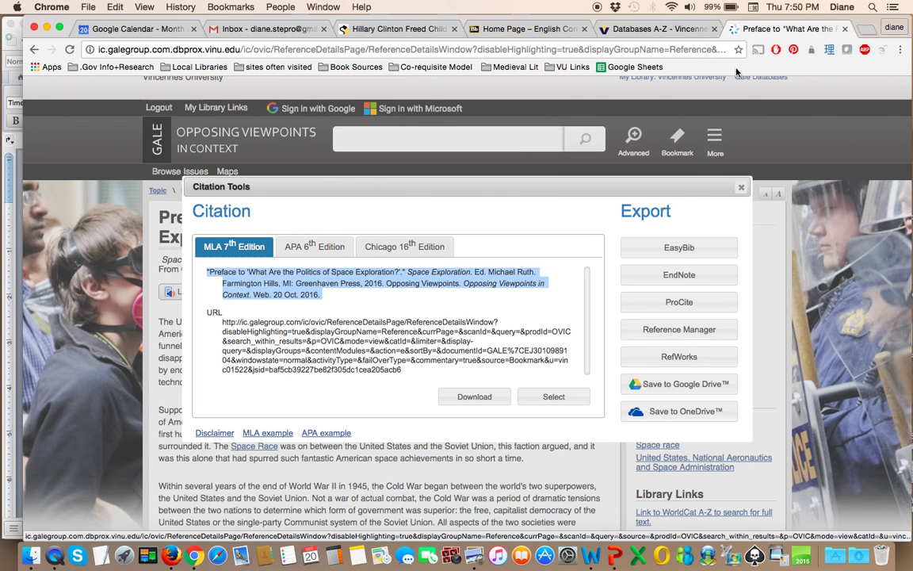
left_click(741, 187)
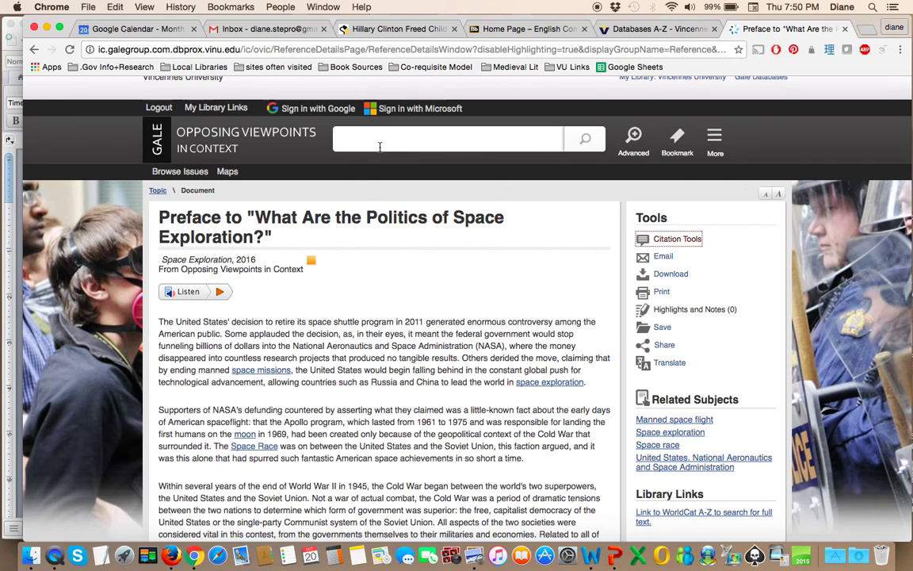
Step: Return to the Opposing Viewpoints in Context home page and search for the suggested phrase "legalization of marijuana"
left_click(219, 140)
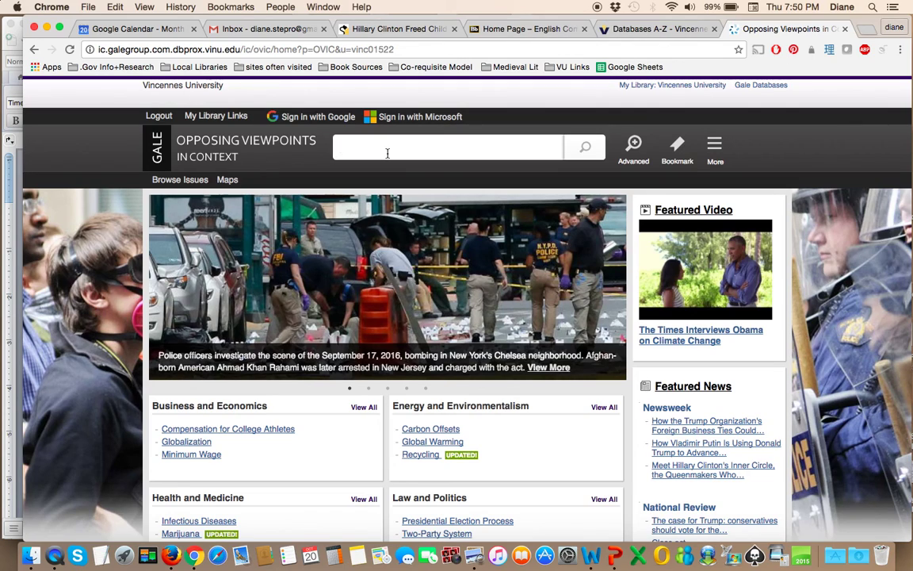
type("egalizat")
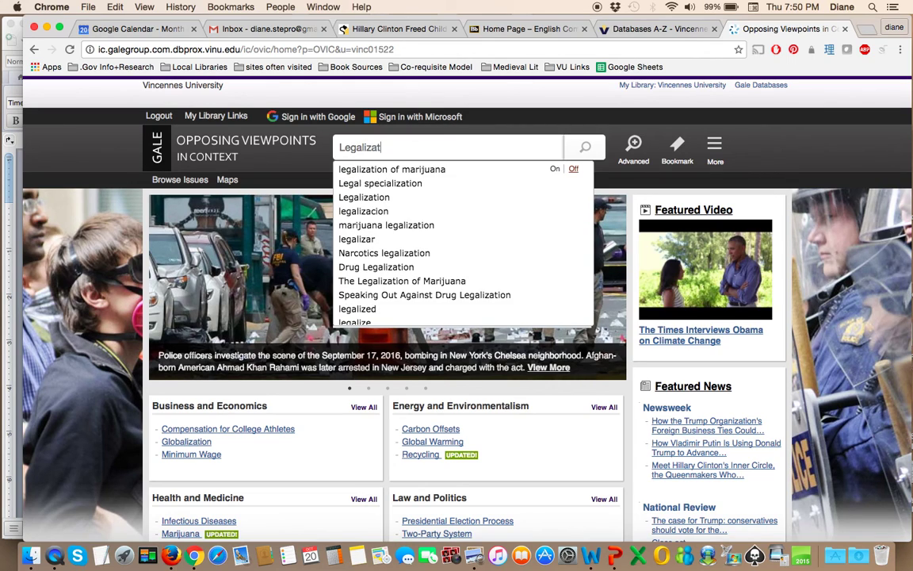
left_click(428, 170)
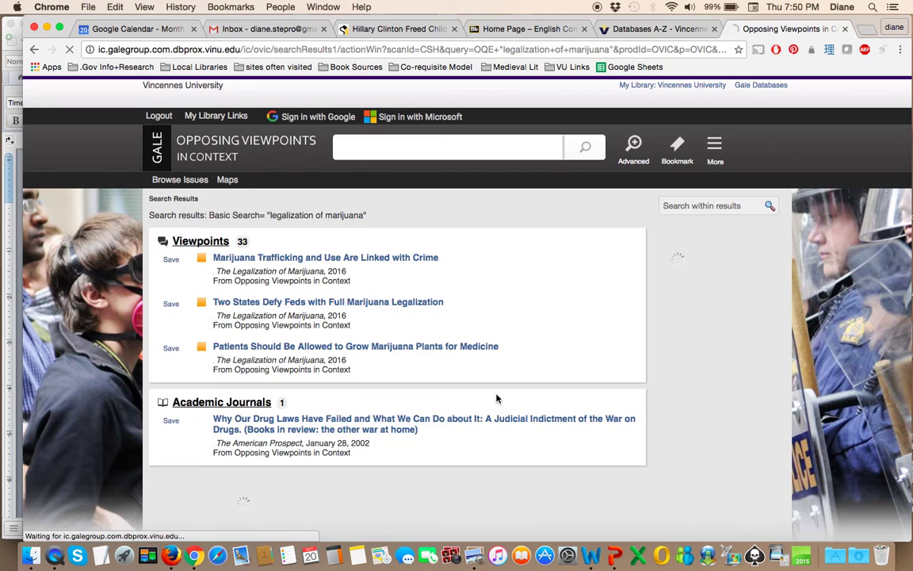
Step: Open the Academic Journals result "Why Our Drug Laws Have Failed and What We Can Do about It" and view its beginning
scroll(390, 450, "down", 5)
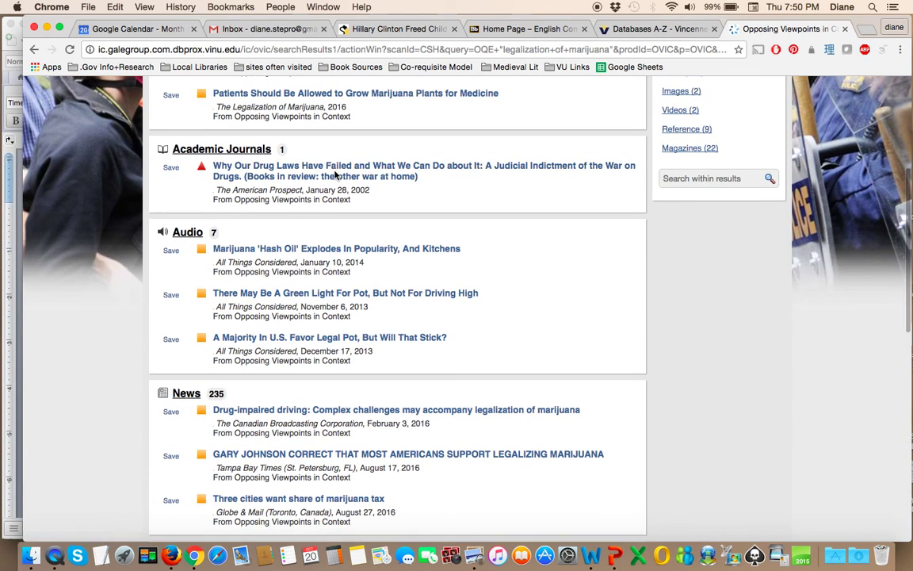
left_click(330, 172)
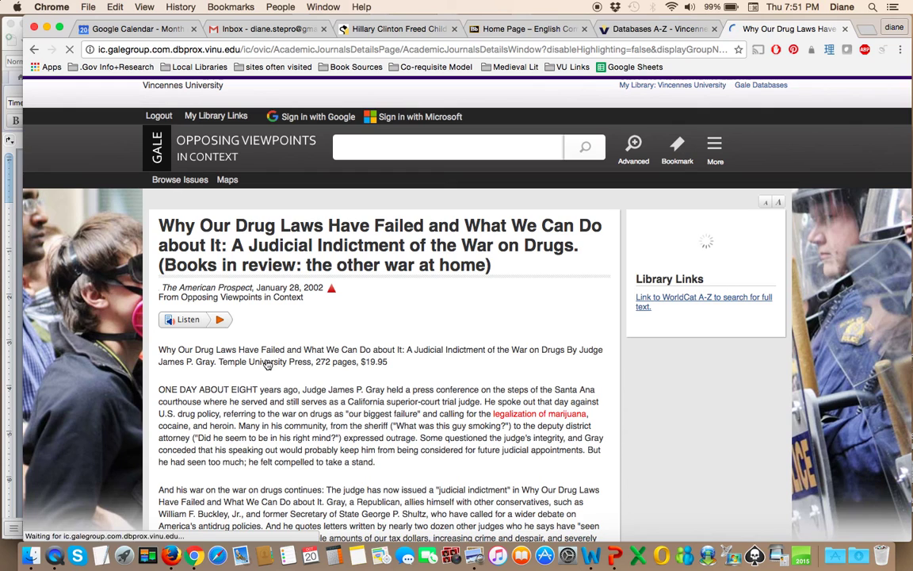
scroll(267, 363, "down", 1)
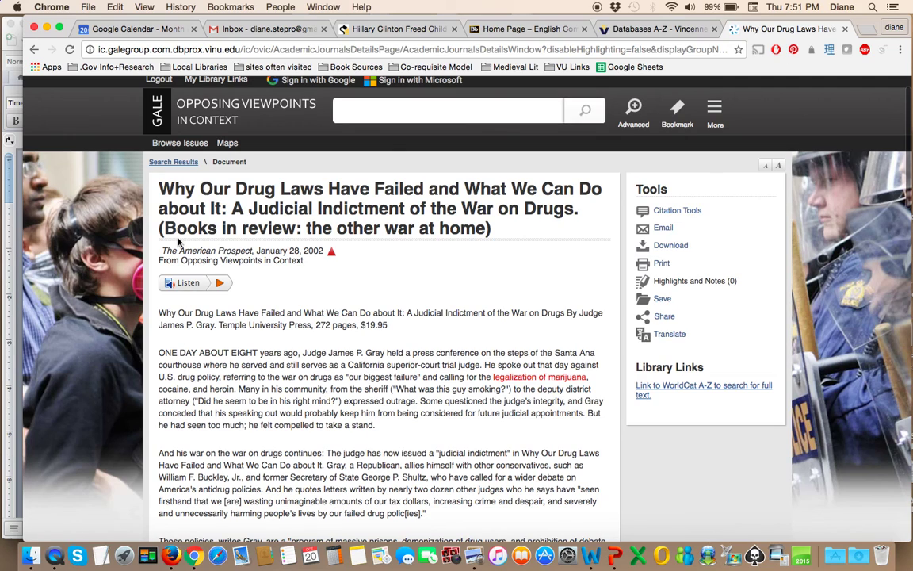
Step: Go back to the search results and open the News article "Drug-impaired driving: Complex challenges may accompany legalization of marijuana"
left_click(32, 49)
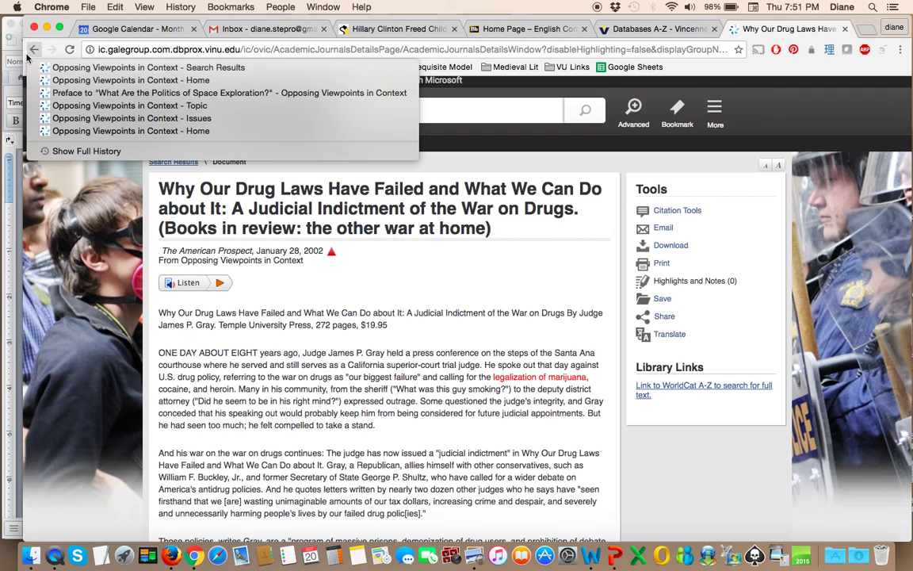
left_click(35, 53)
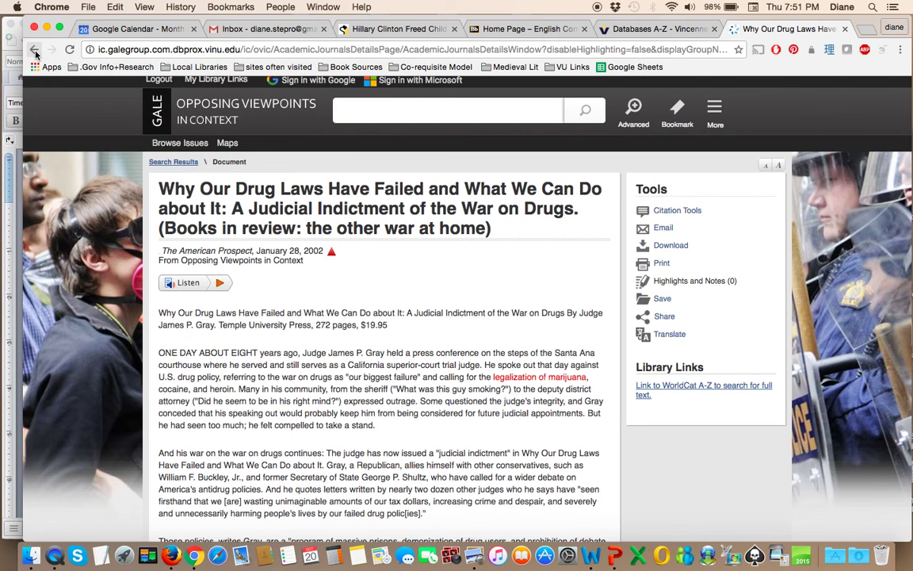
left_click(35, 53)
left_click(35, 53)
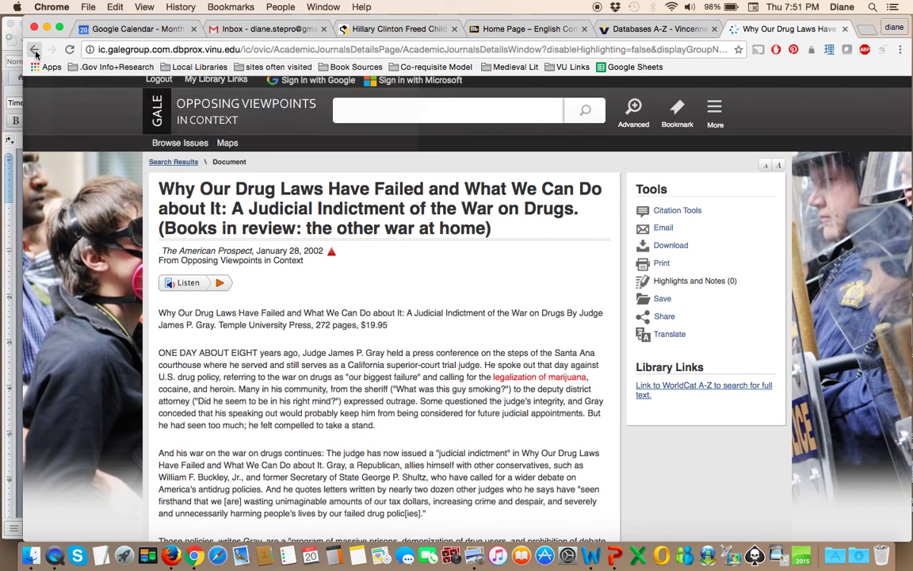
left_click(33, 50)
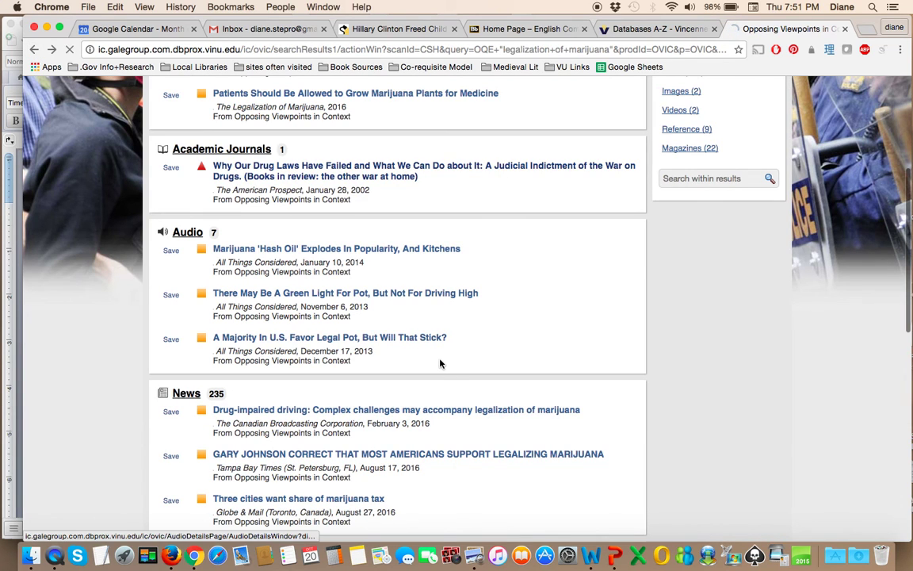
scroll(412, 356, "down", 2)
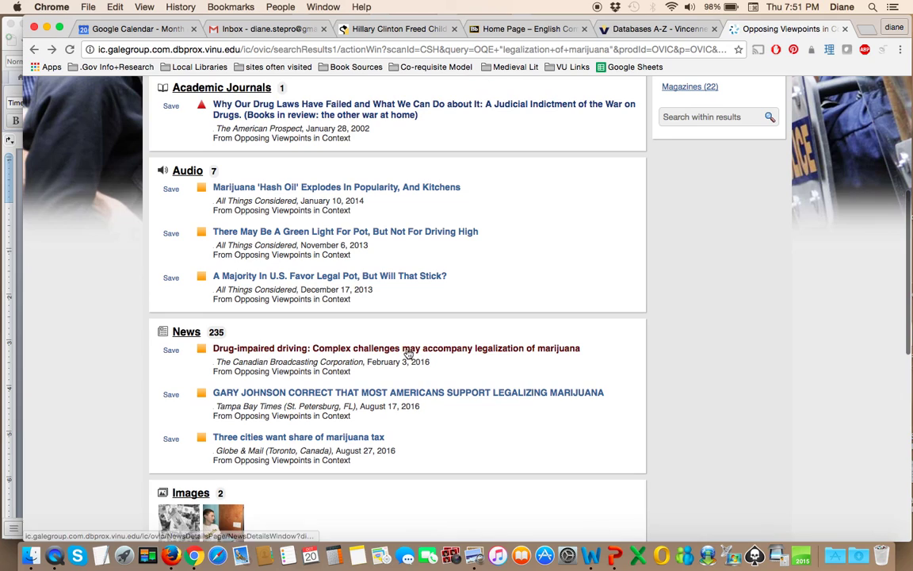
scroll(365, 340, "down", 1)
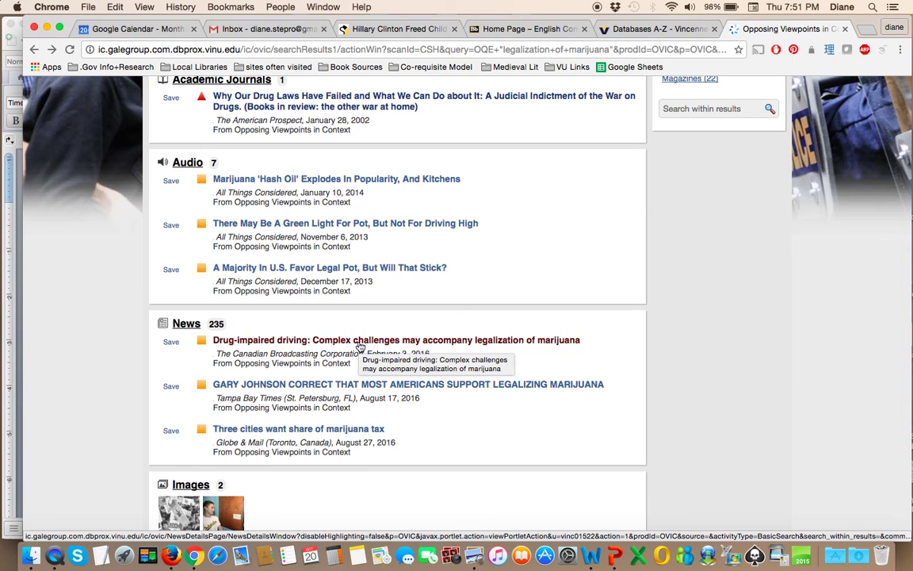
left_click(359, 341)
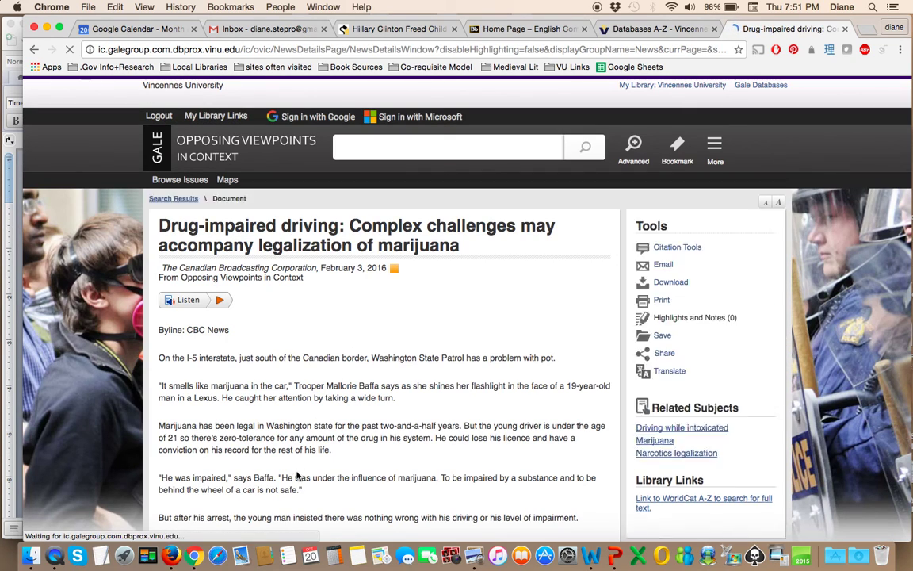
Step: Skim the drug-impaired driving article down to its source citation and return to its beginning
scroll(297, 472, "down", 5)
scroll(298, 477, "down", 15)
scroll(298, 478, "down", 5)
scroll(296, 475, "down", 10)
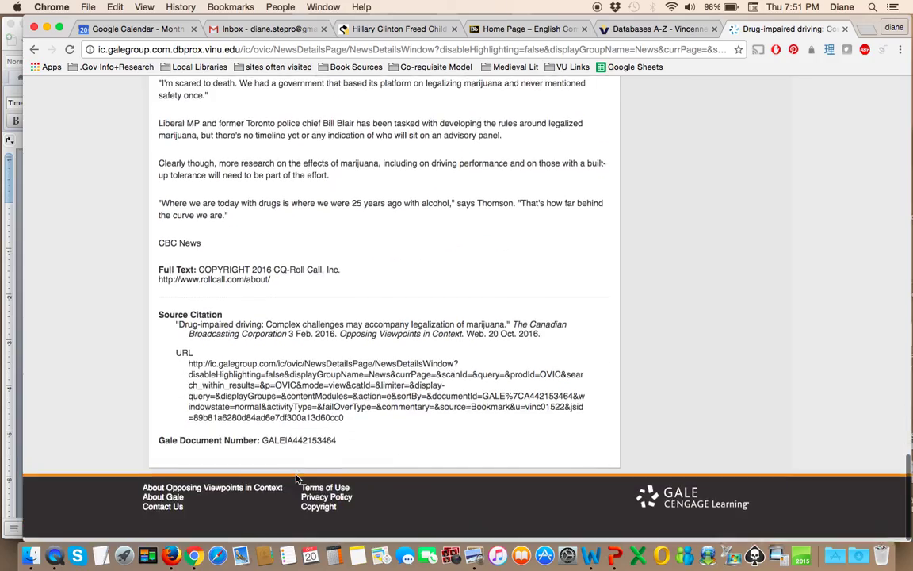
scroll(298, 478, "up", 20)
scroll(298, 478, "up", 20)
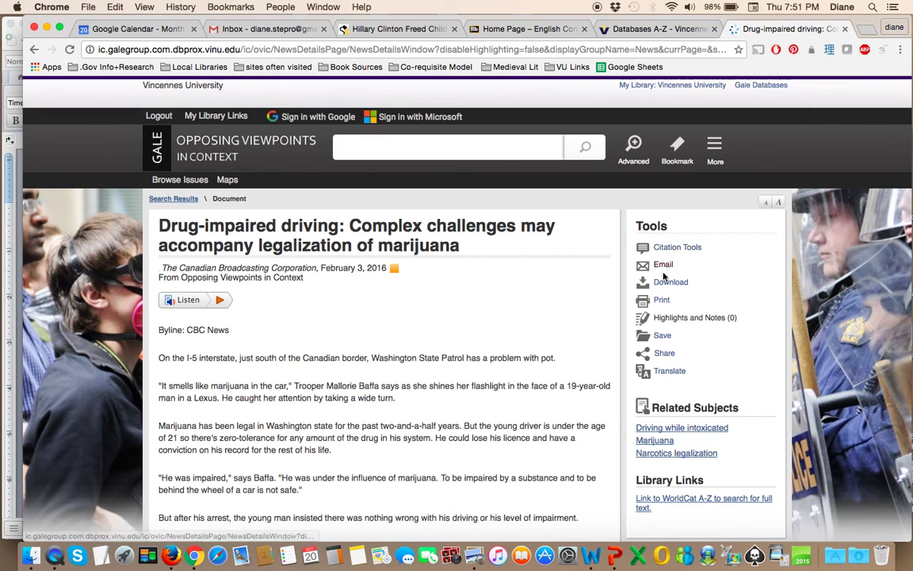
Step: Open the citation tools for the drug-impaired driving article and highlight its MLA 7th Edition citation without the URL
left_click(669, 247)
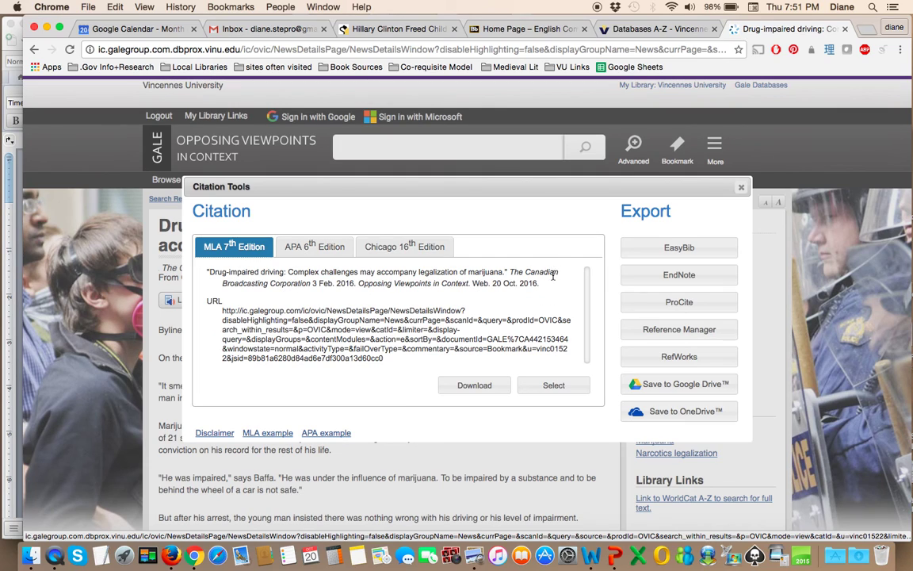
left_click_drag(539, 283, 201, 272)
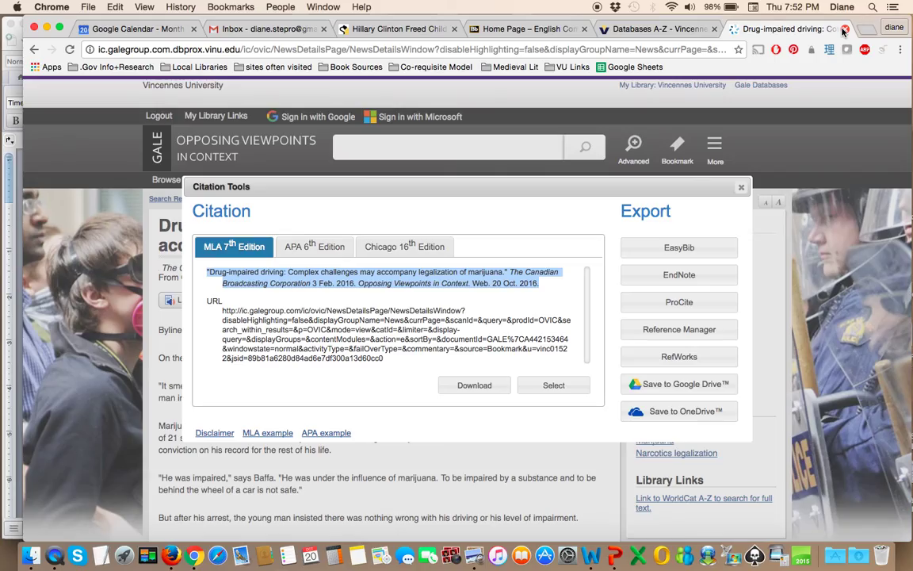
Step: Close the Opposing Viewpoints page and jump to the S section of the library's Databases A-Z list
left_click(844, 29)
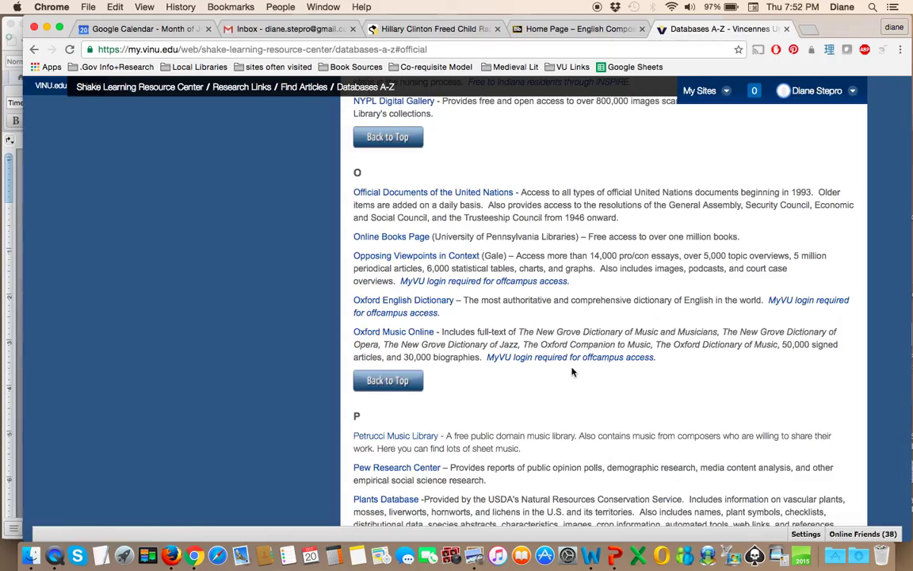
scroll(572, 372, "up", 20)
scroll(571, 368, "up", 20)
scroll(614, 337, "down", 5)
scroll(614, 332, "up", 4)
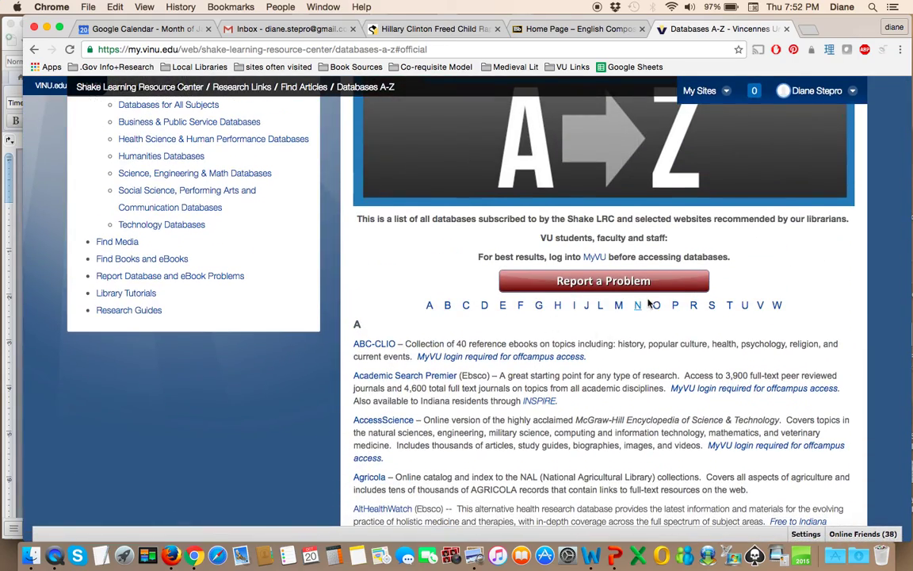
left_click(712, 306)
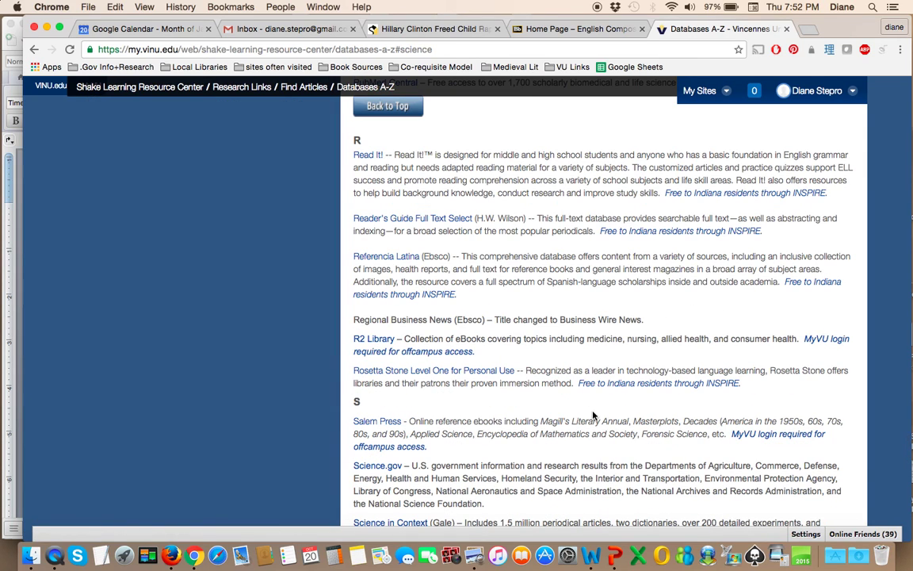
Step: Find SIRS Issues Researcher among the S databases and open it
scroll(592, 415, "down", 3)
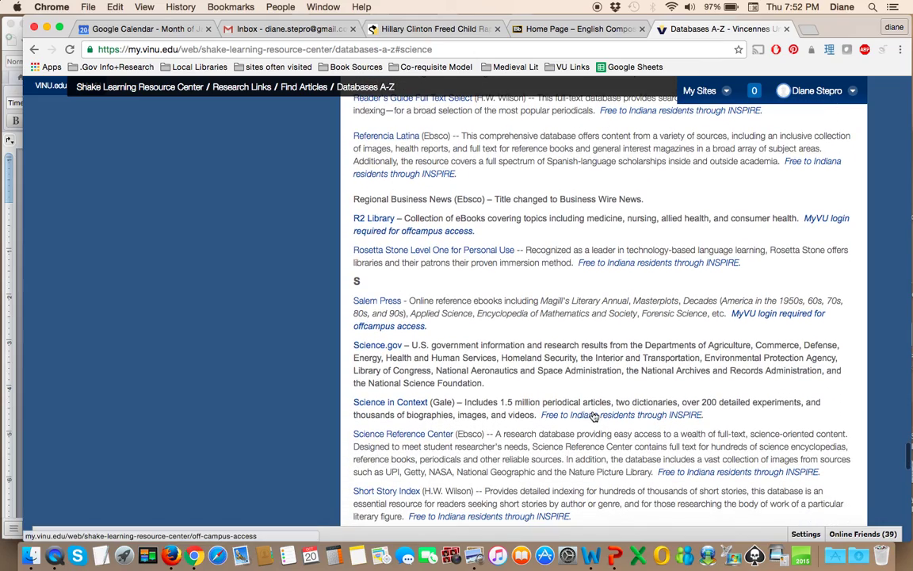
scroll(593, 416, "down", 3)
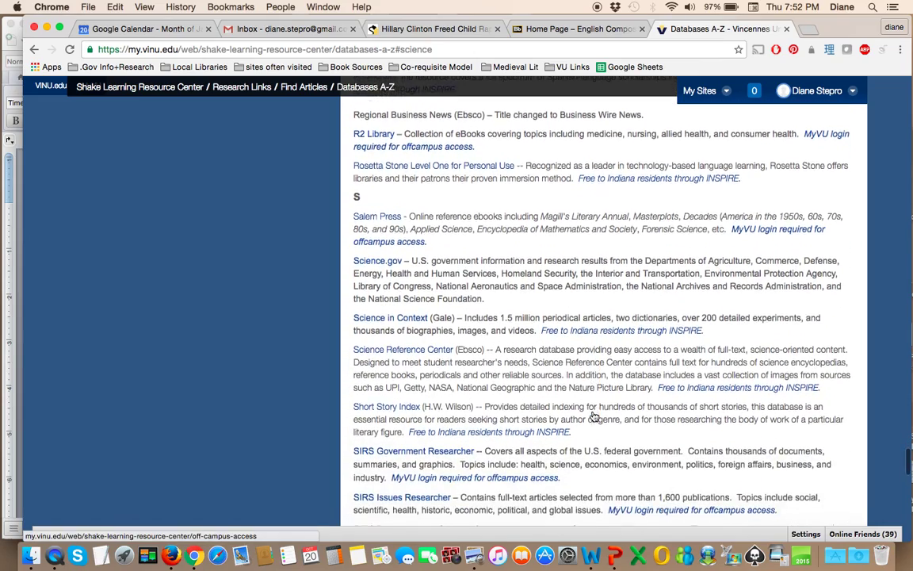
scroll(593, 416, "down", 1)
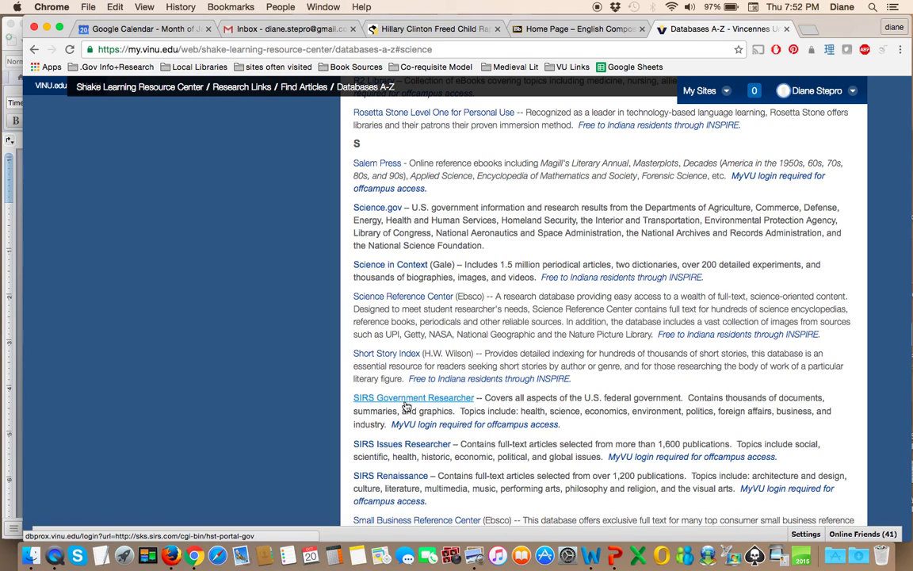
scroll(406, 406, "down", 3)
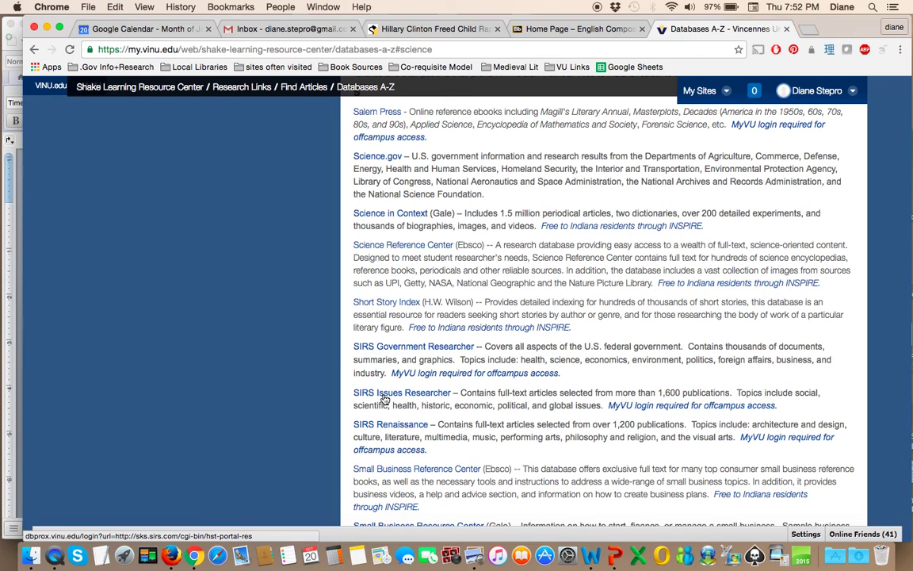
left_click(383, 398)
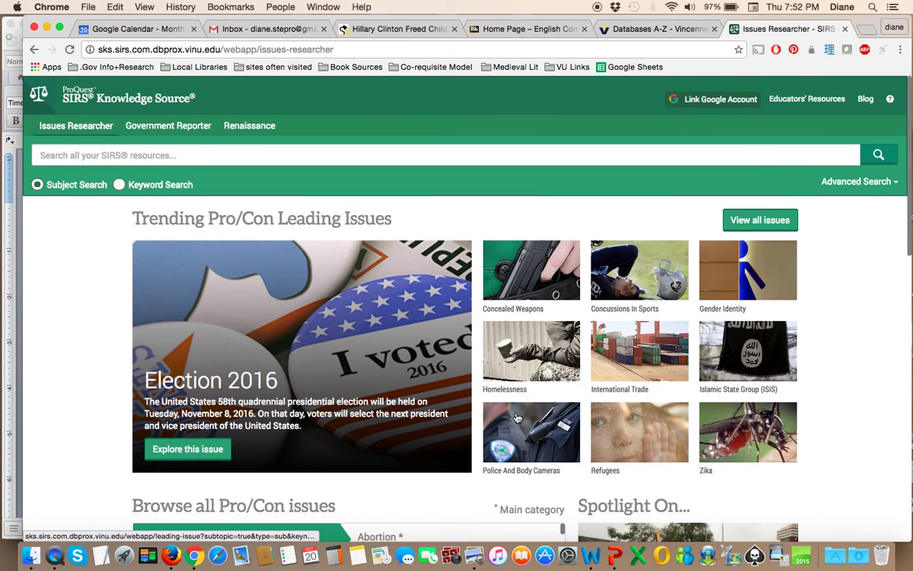
Step: Look through the trending pro/con leading issues and the start of the alphabetical list of all issues
scroll(516, 417, "down", 3)
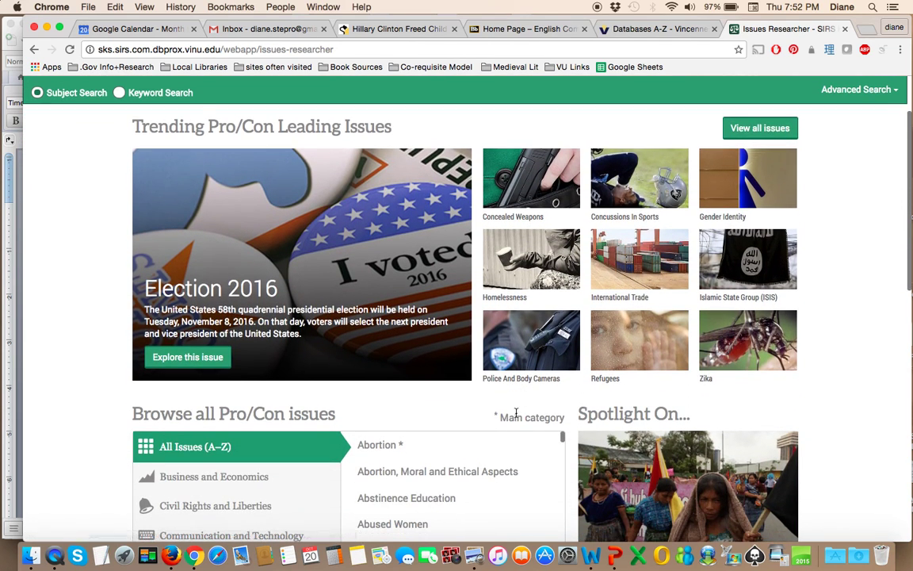
scroll(516, 413, "down", 2)
scroll(388, 376, "down", 2)
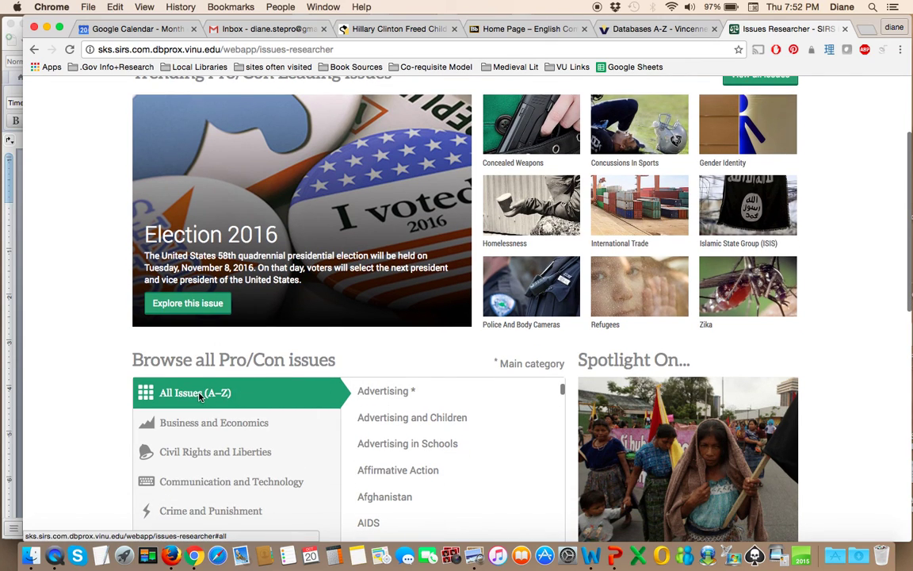
scroll(314, 397, "down", 1)
scroll(423, 462, "down", 3)
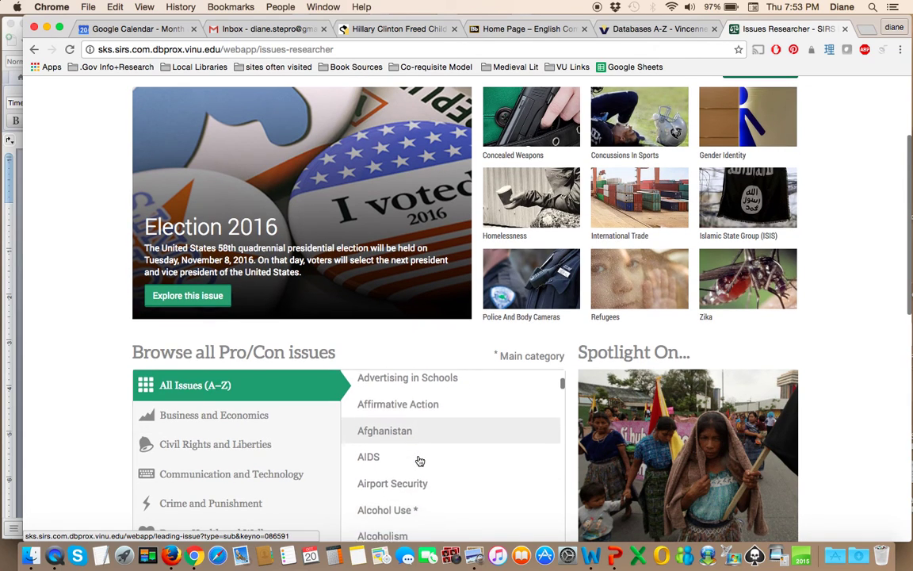
scroll(420, 461, "down", 1)
scroll(407, 461, "down", 5)
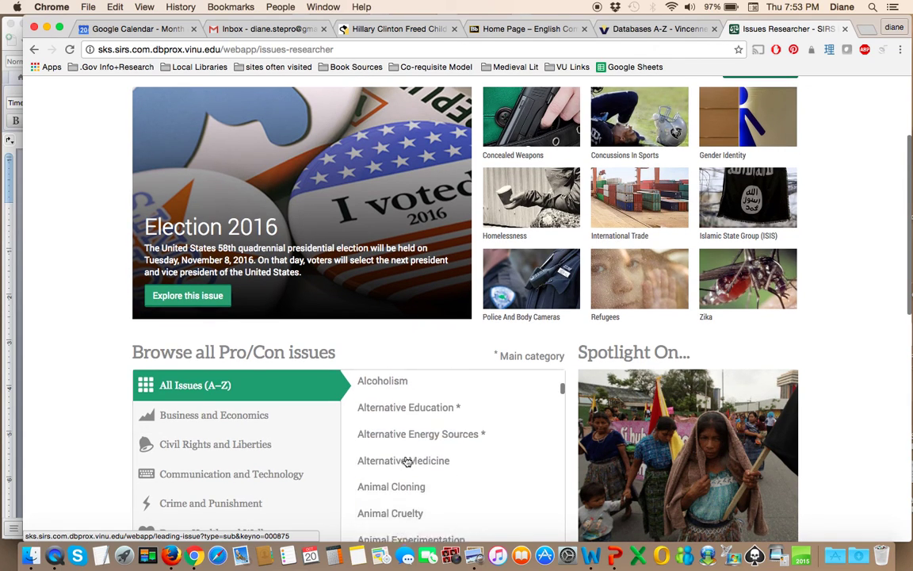
scroll(254, 458, "down", 5)
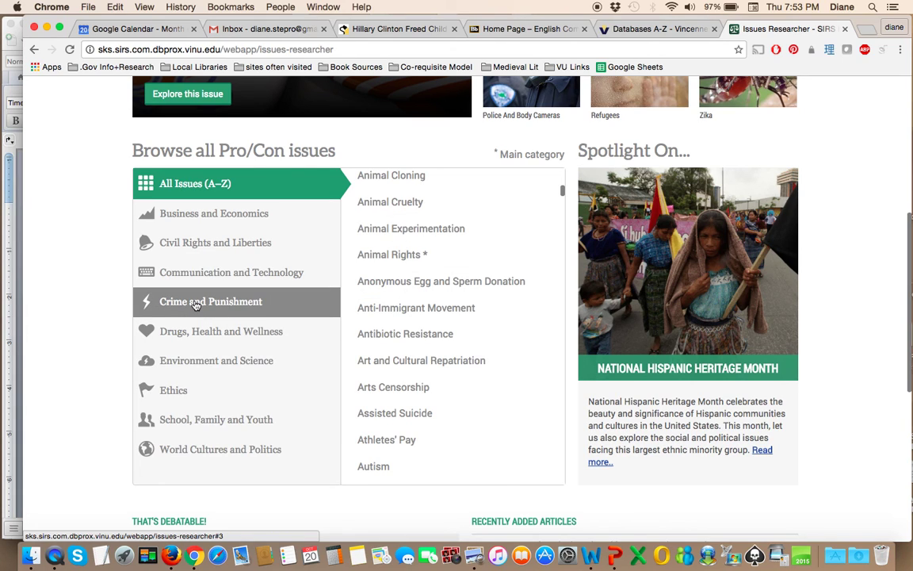
Step: Filter the pro/con issues to the Crime and Punishment category and look through its topics down to Gun Control
left_click(256, 306)
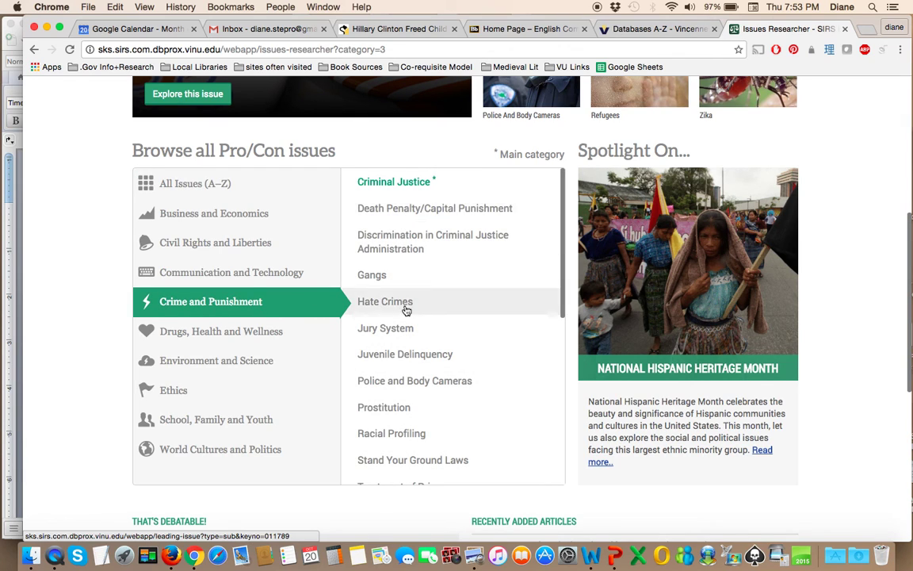
scroll(402, 316, "down", 3)
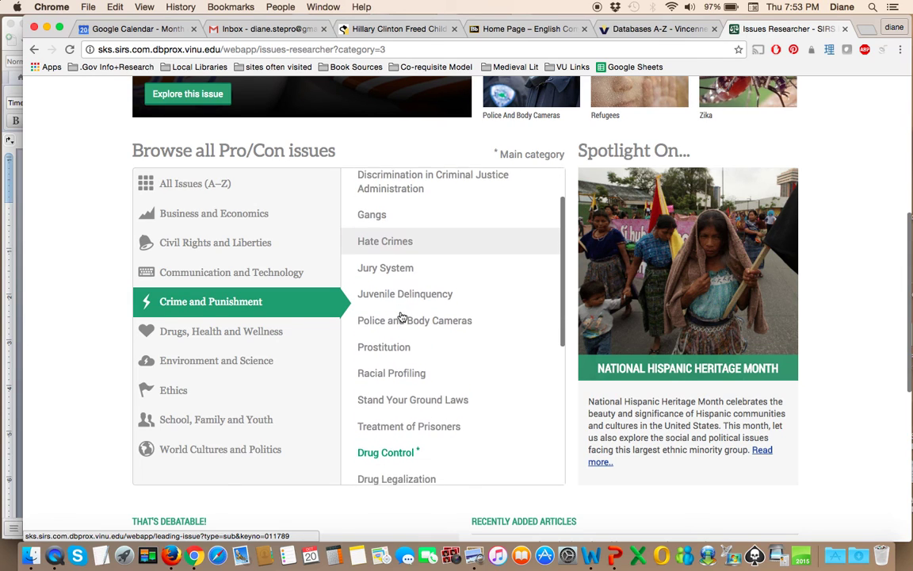
scroll(402, 317, "down", 1)
scroll(402, 316, "down", 4)
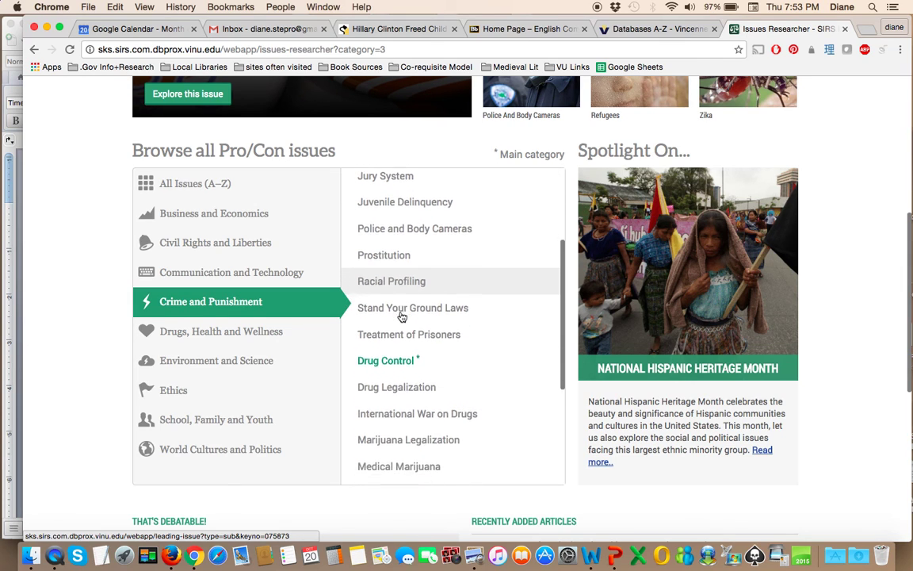
scroll(402, 317, "down", 5)
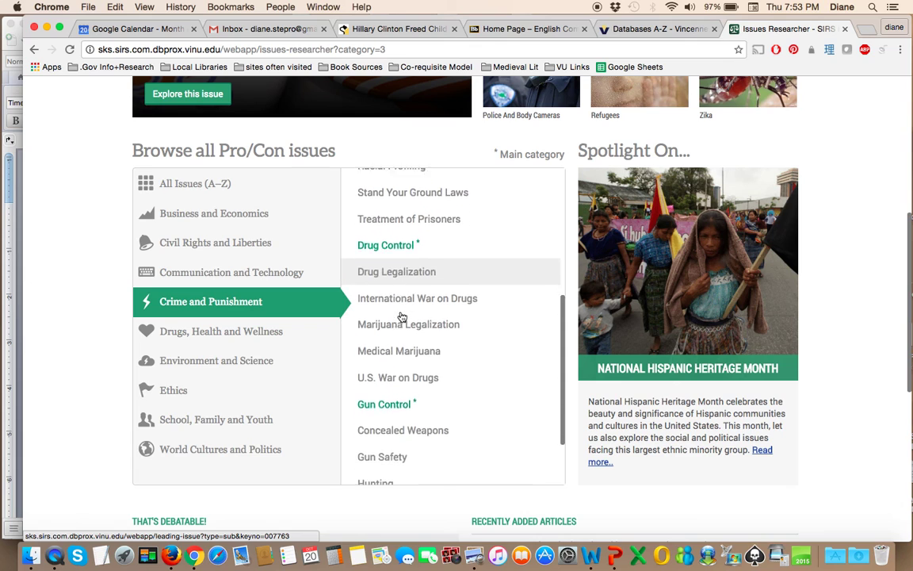
scroll(402, 316, "down", 4)
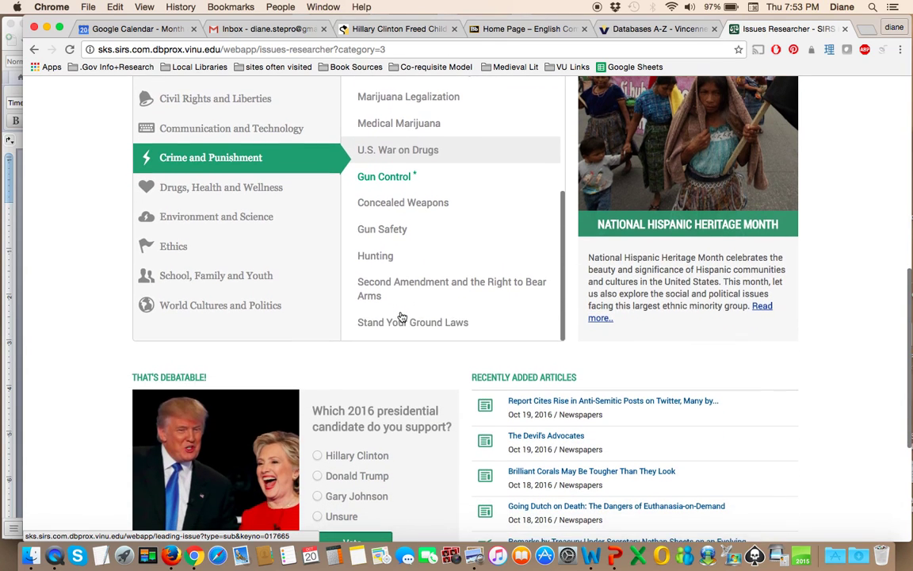
scroll(402, 316, "up", 5)
scroll(402, 317, "up", 5)
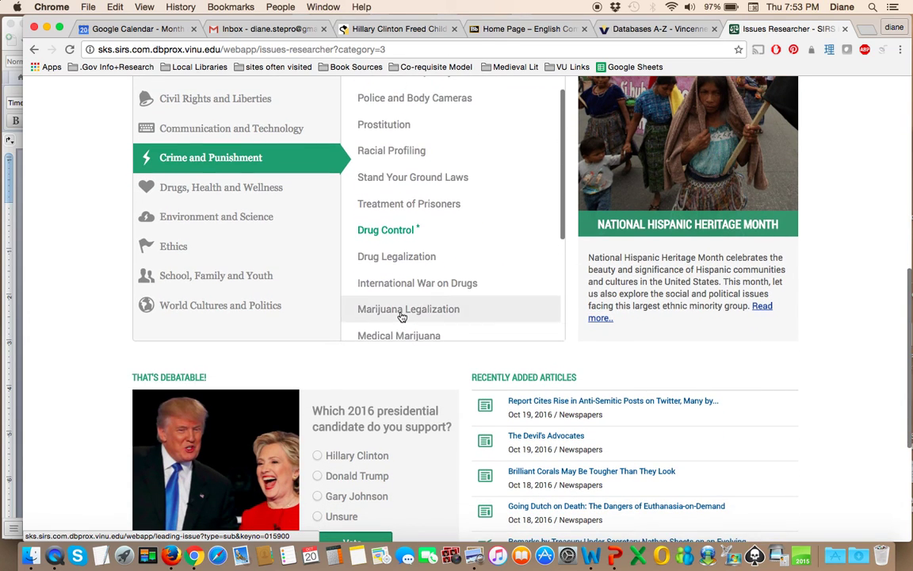
scroll(402, 316, "up", 4)
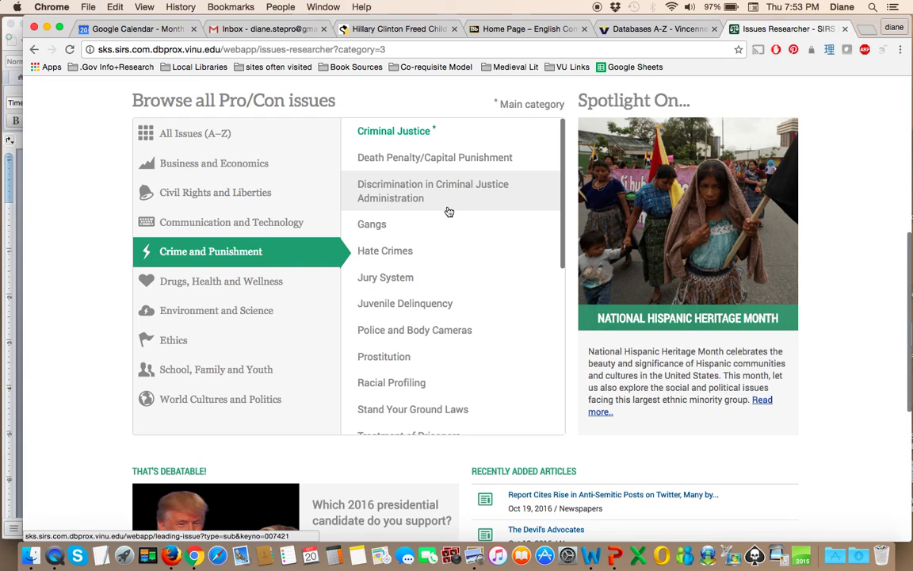
Step: Open the Criminal Justice main category and review its pro/con issues, essential questions and sorting options
left_click(415, 136)
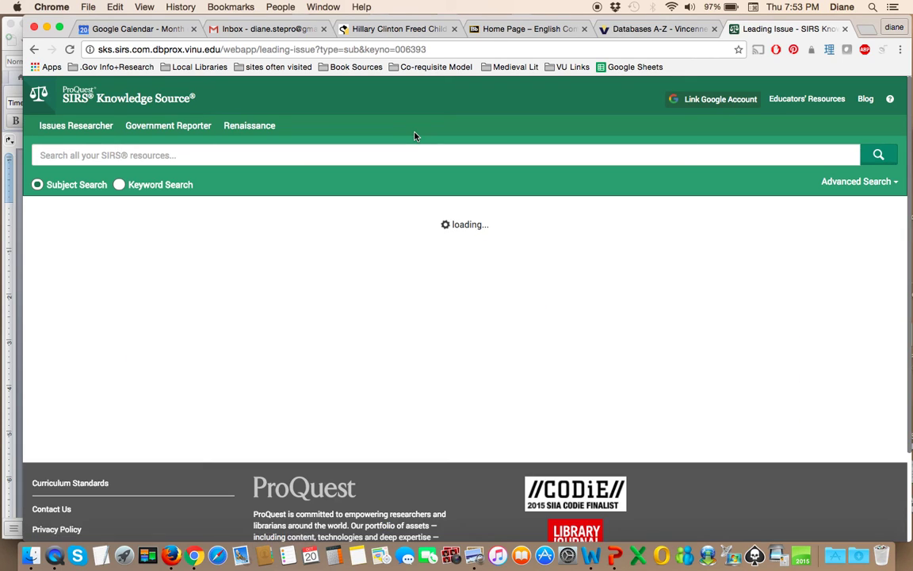
scroll(367, 331, "down", 3)
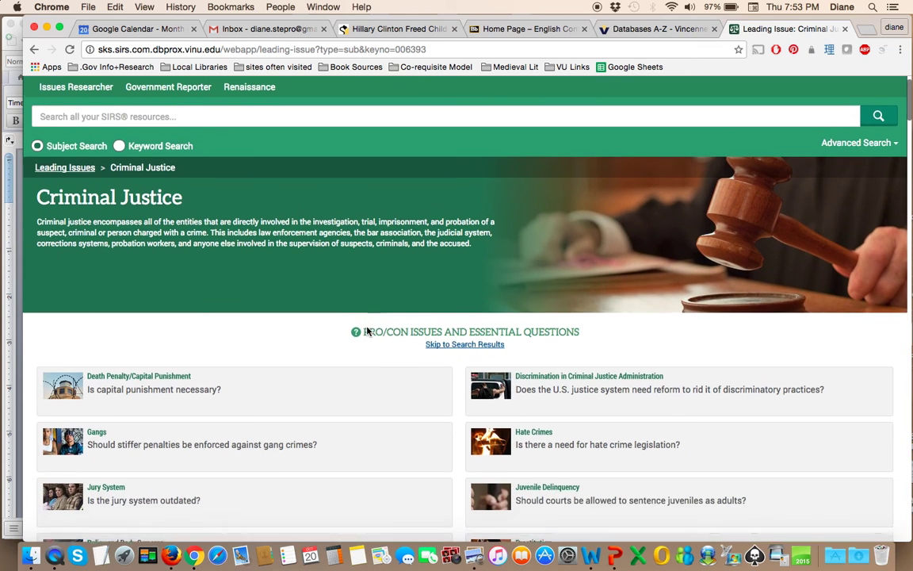
scroll(369, 332, "down", 3)
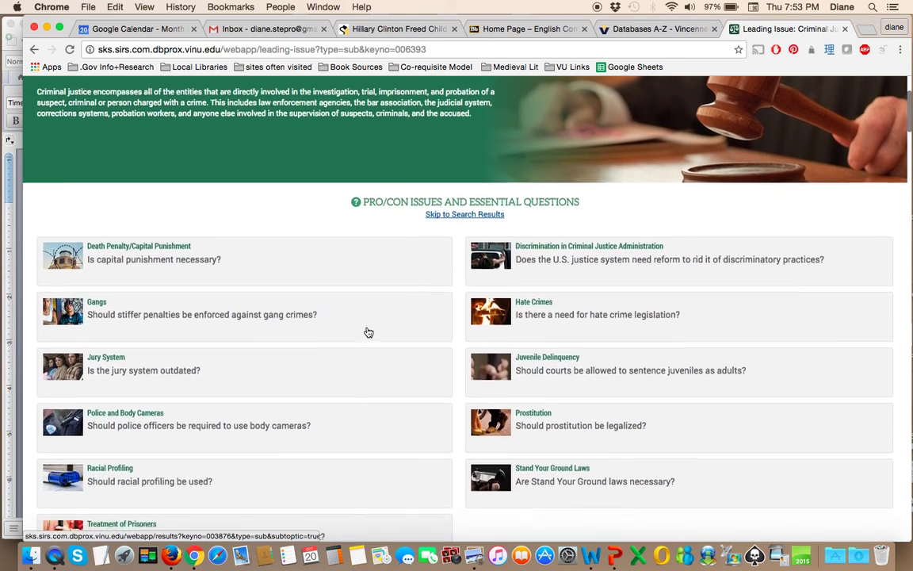
scroll(369, 332, "down", 2)
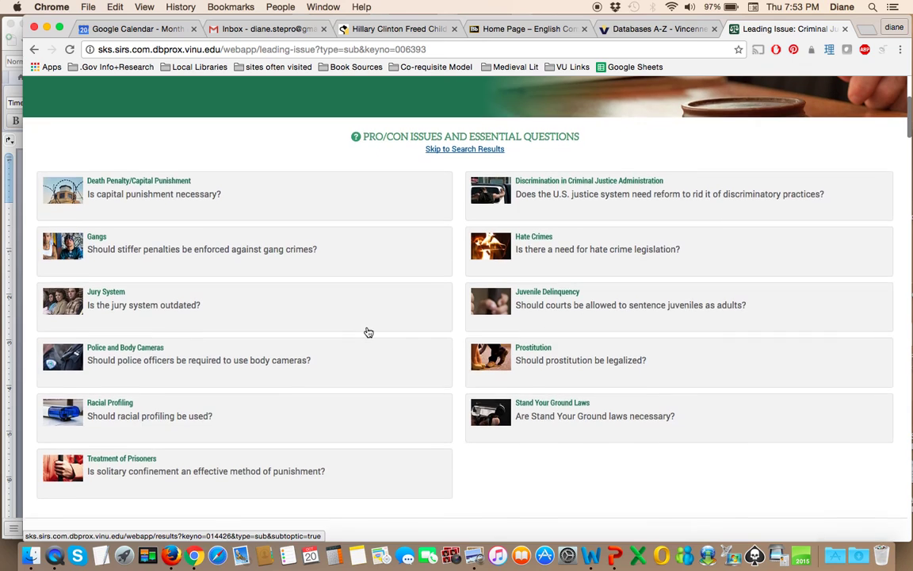
scroll(367, 331, "down", 1)
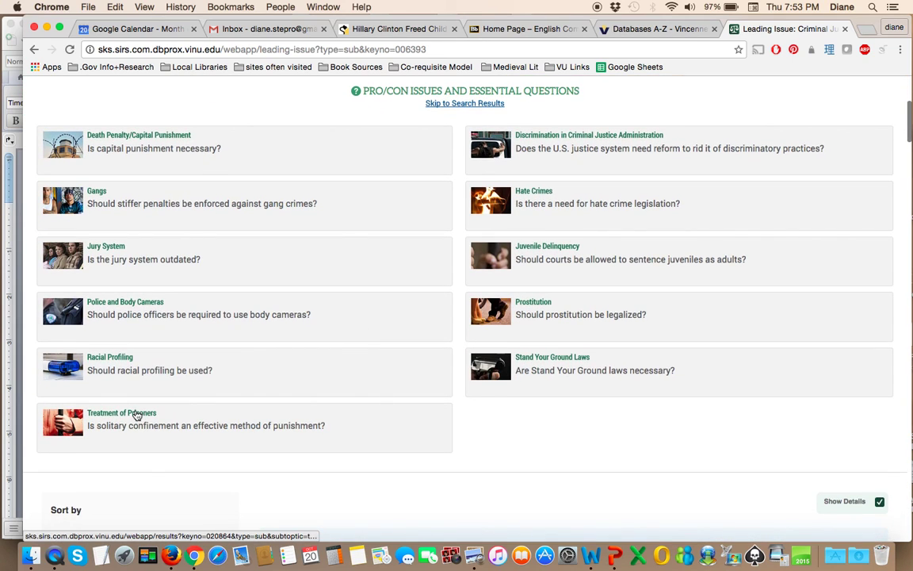
scroll(136, 414, "down", 6)
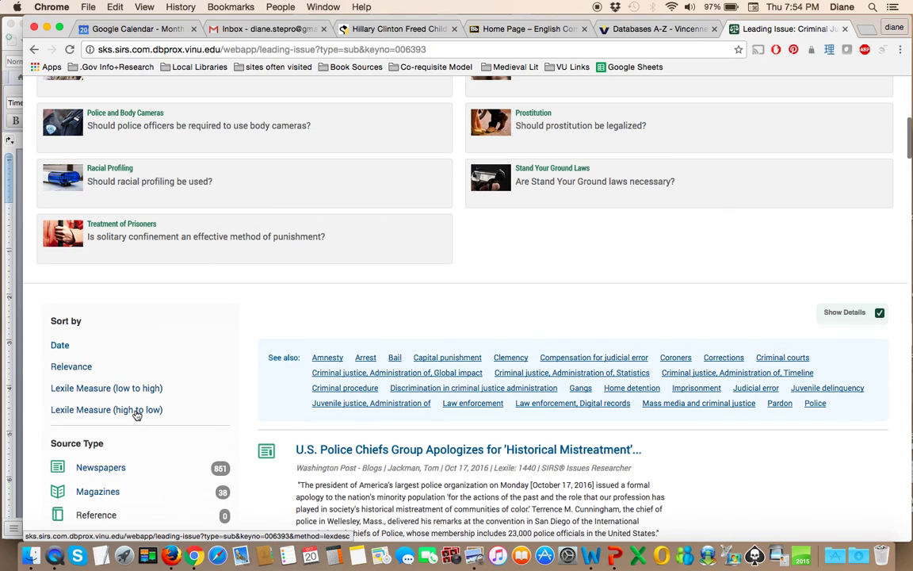
left_click(137, 412)
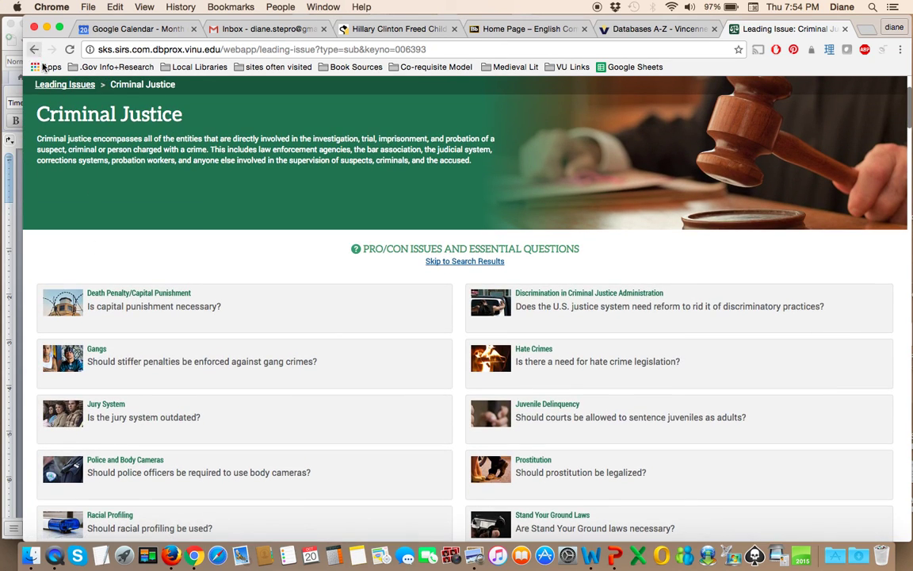
scroll(97, 403, "down", 3)
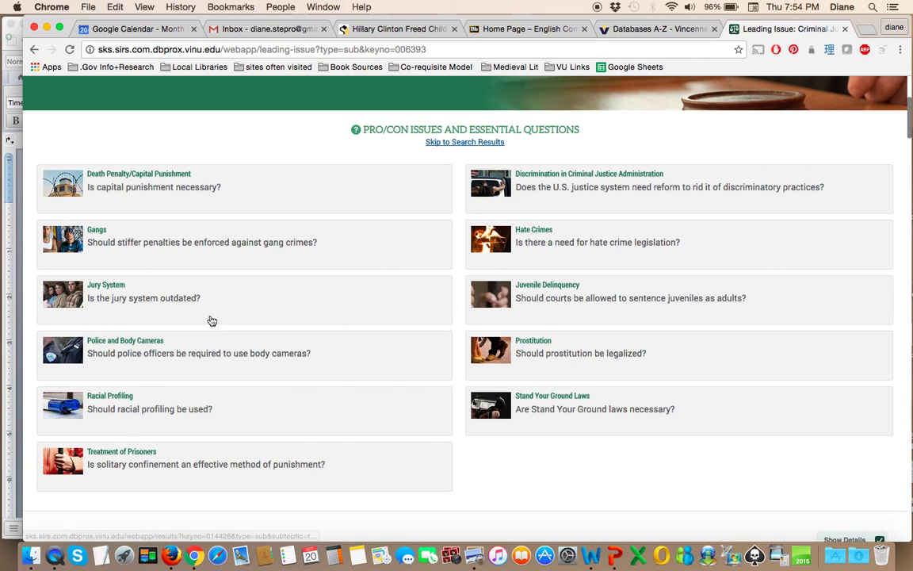
Step: Return to the Crime and Punishment topic list and open the Police and Body Cameras issue
left_click(34, 50)
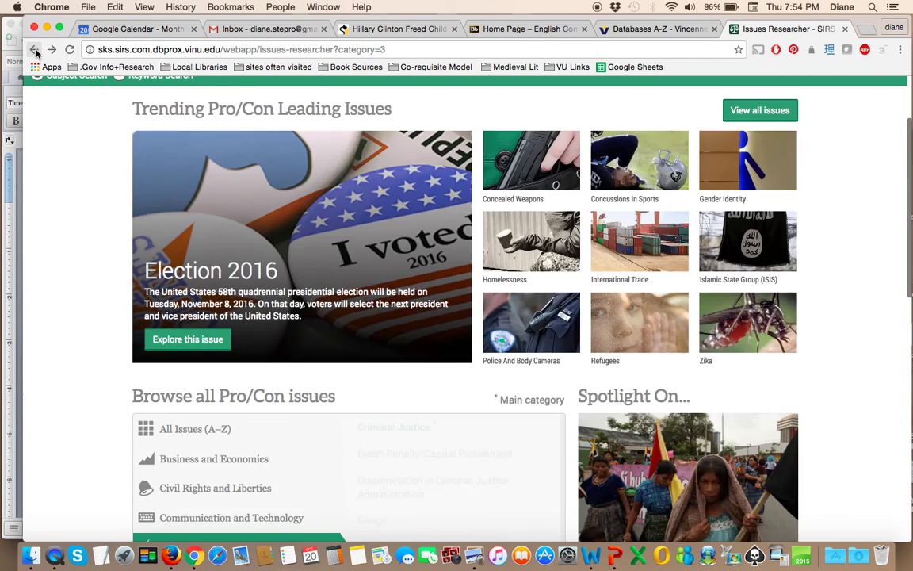
scroll(365, 254, "down", 5)
scroll(385, 296, "down", 3)
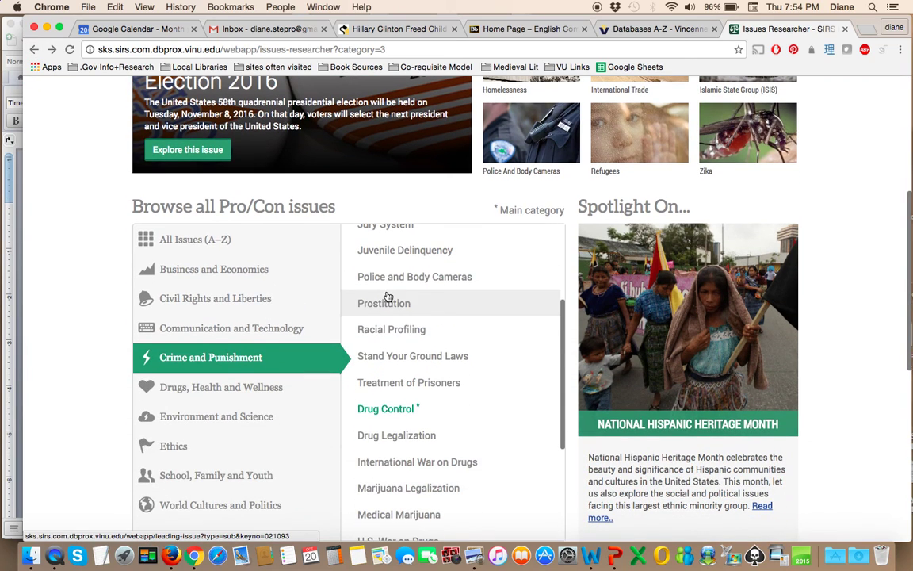
scroll(414, 338, "down", 2)
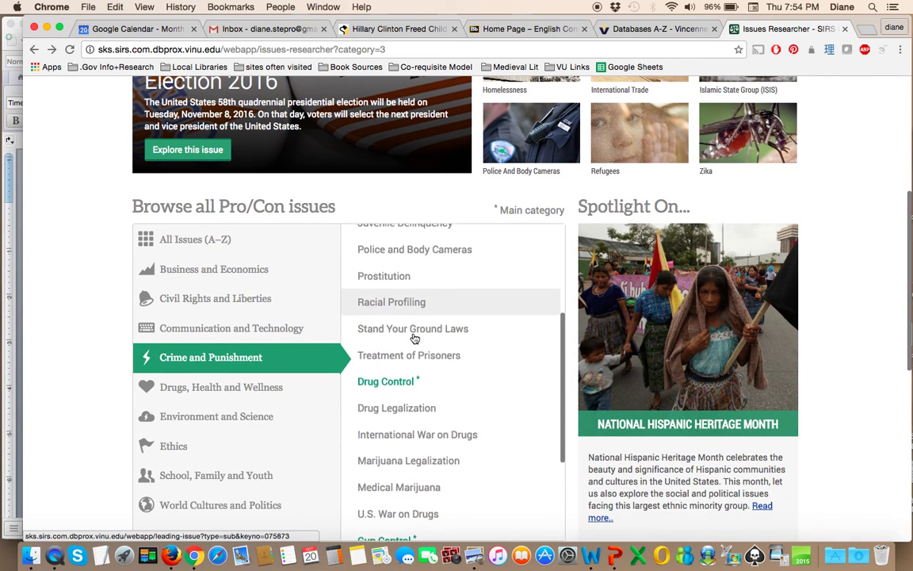
scroll(414, 338, "down", 3)
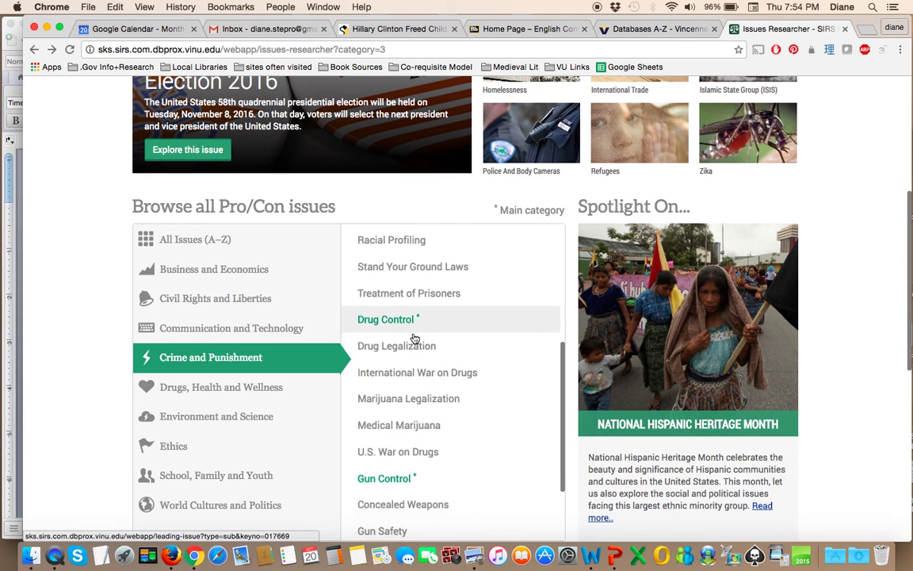
scroll(414, 338, "down", 3)
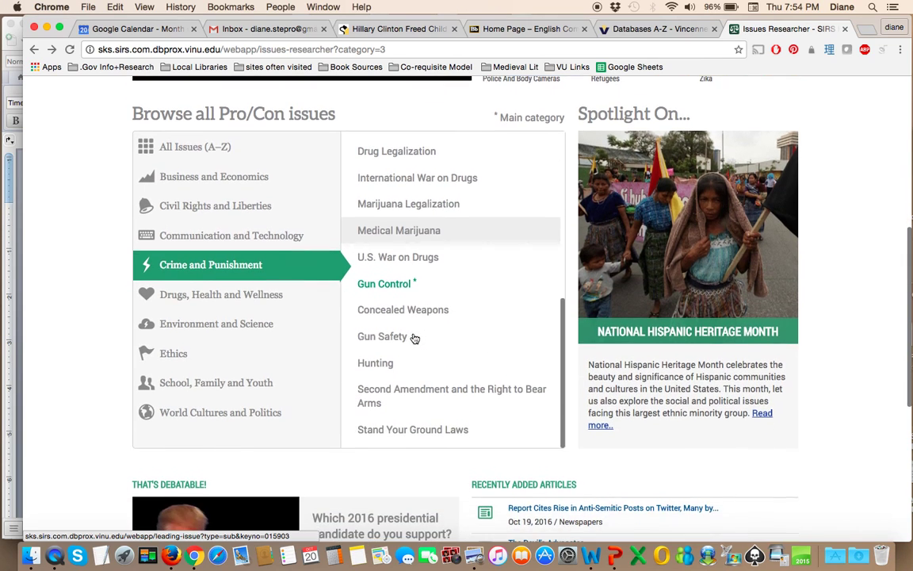
scroll(413, 339, "up", 5)
scroll(414, 338, "up", 3)
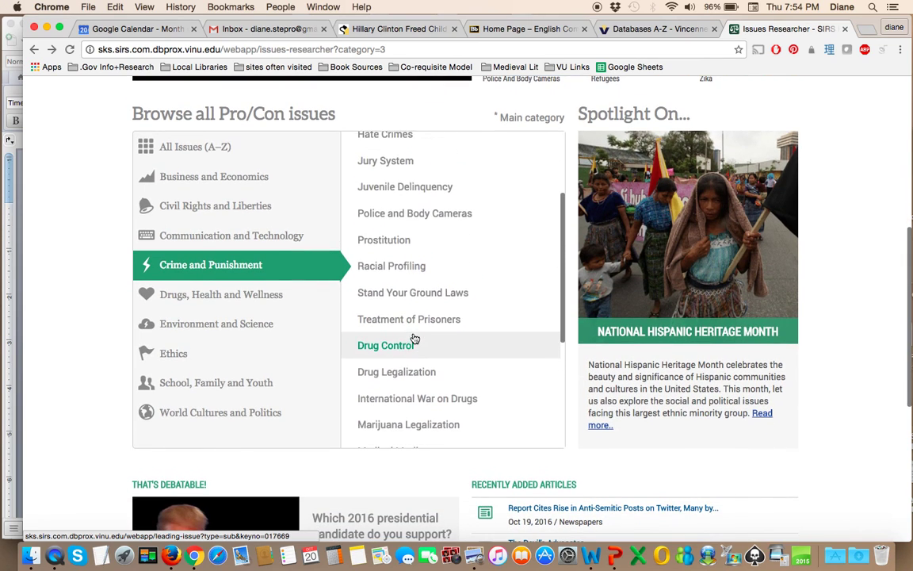
left_click(429, 268)
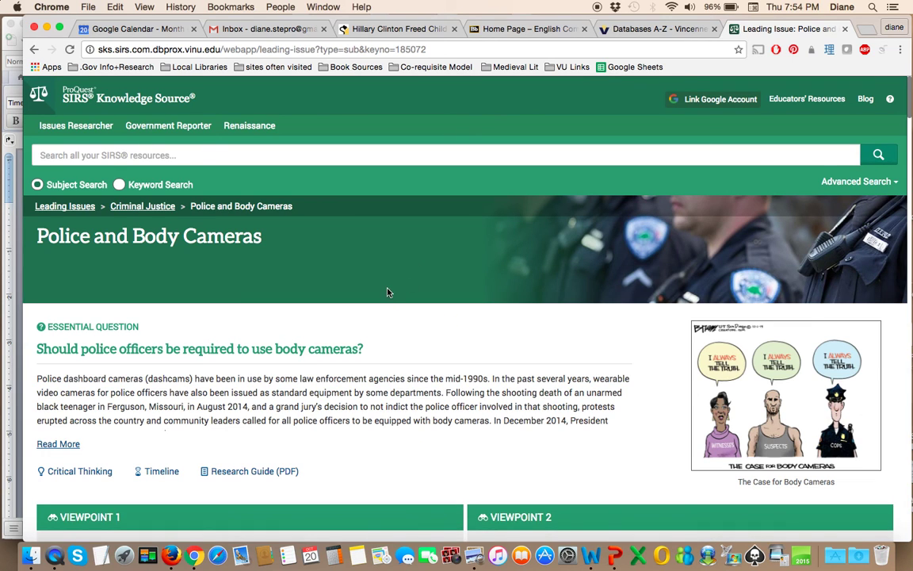
Step: Review the two body camera viewpoints and open "How Police Departments Are Ensuring the Use of Body Cameras" under Viewpoint 1
scroll(388, 292, "down", 4)
scroll(388, 293, "down", 2)
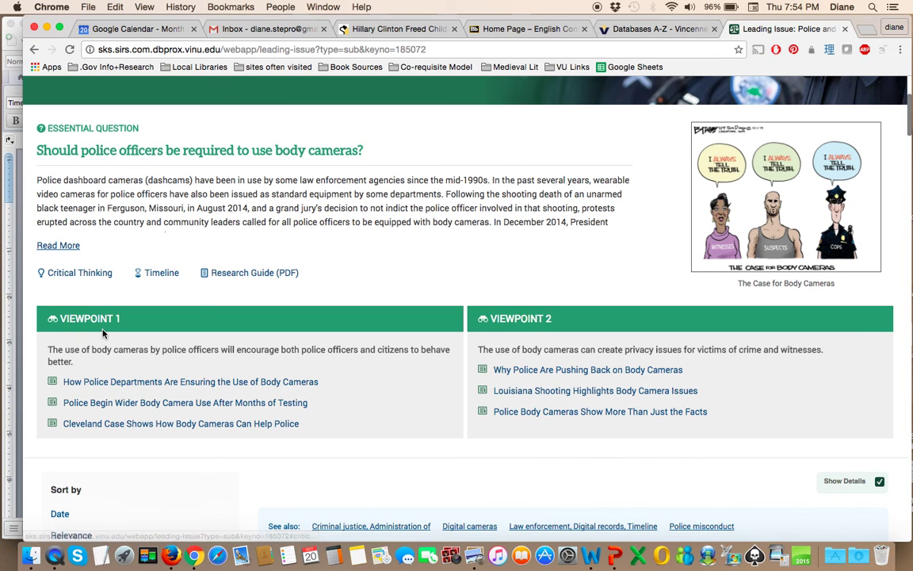
scroll(95, 317, "down", 2)
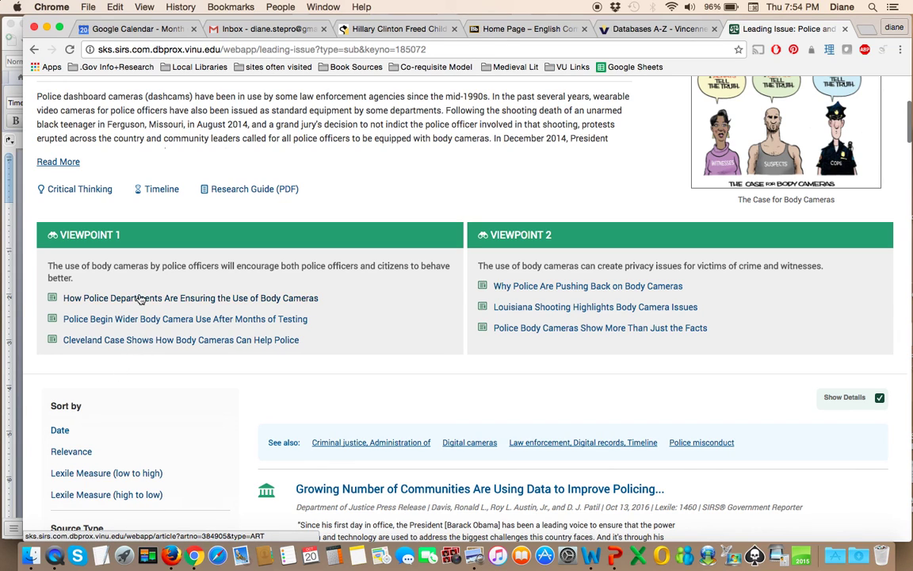
left_click(140, 298)
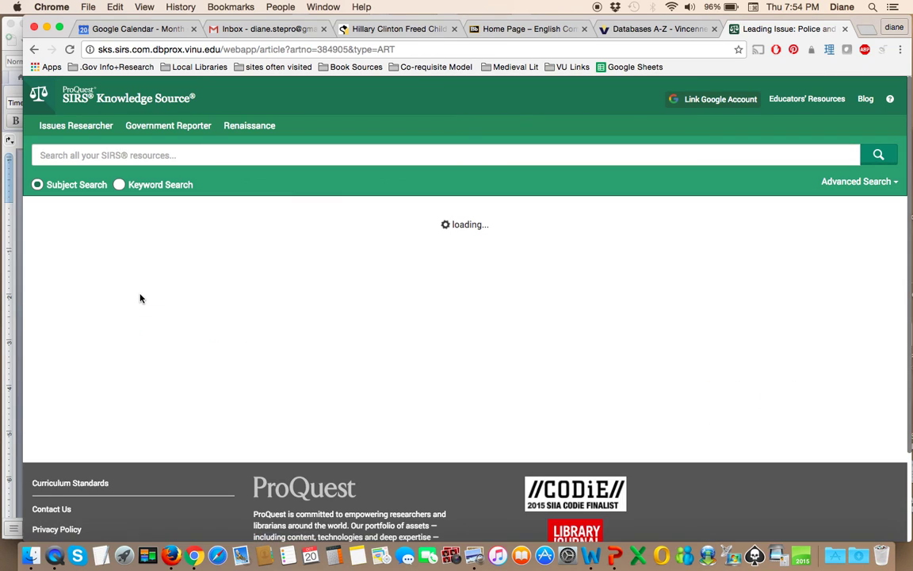
Step: Skim the body camera article down to its MLA and APA citations, then go back to the Police and Body Cameras issue page
scroll(186, 371, "down", 5)
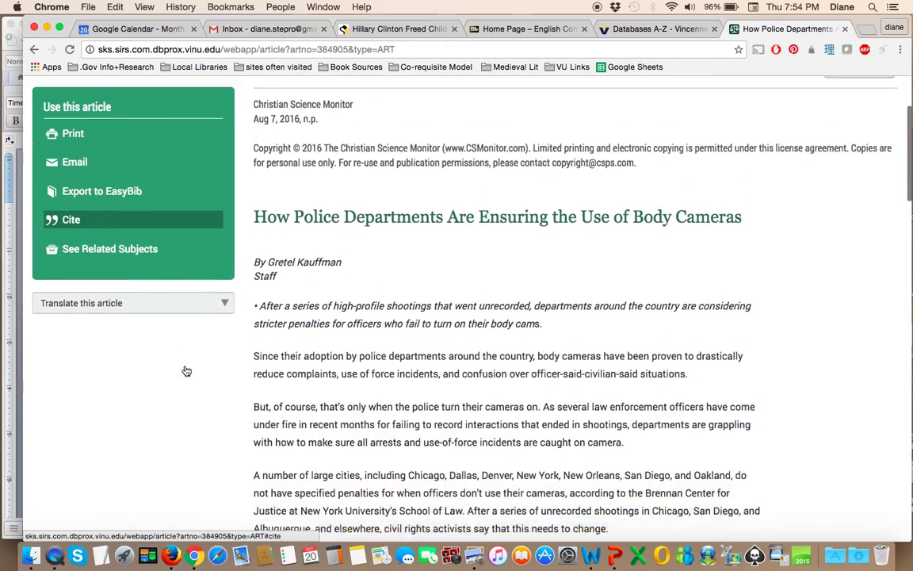
scroll(186, 371, "down", 20)
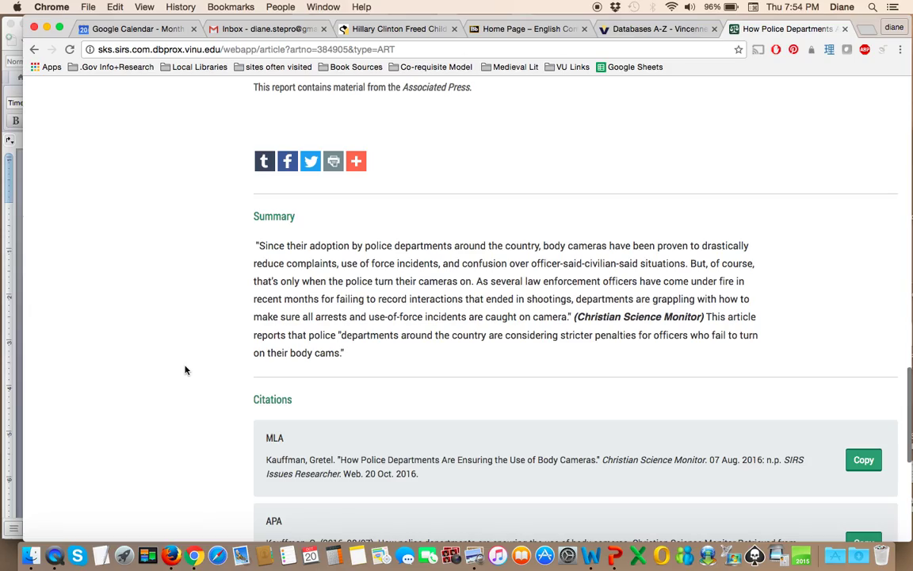
scroll(185, 370, "down", 4)
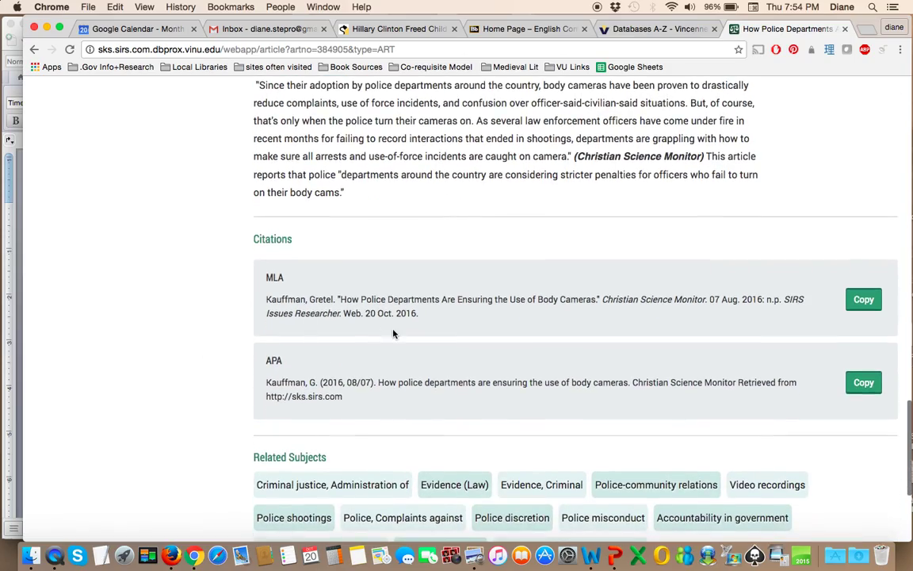
scroll(331, 336, "up", 20)
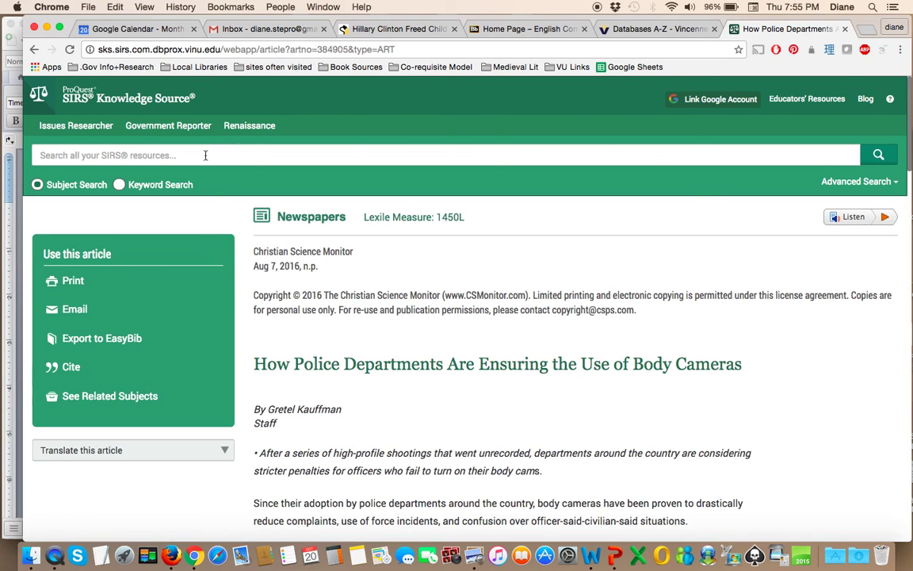
left_click(35, 50)
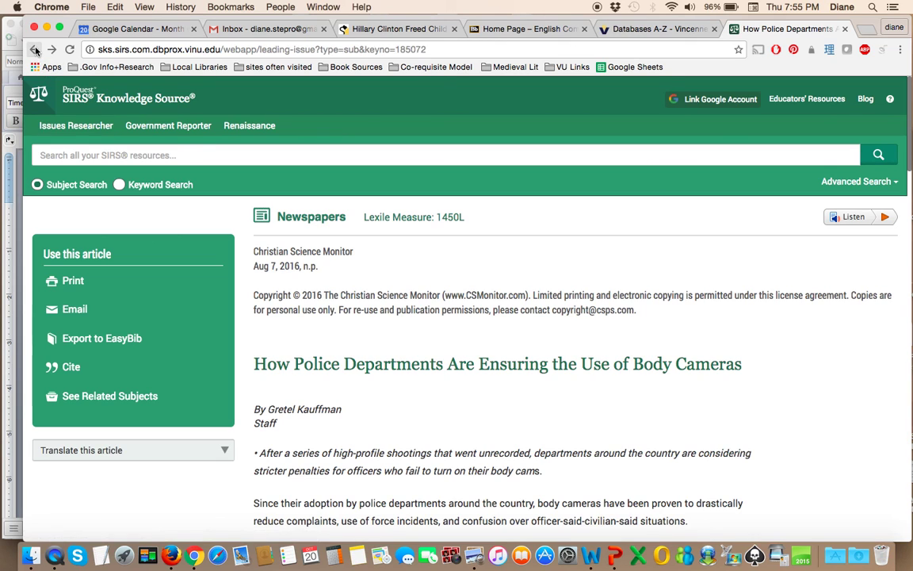
Step: Run a subject search across the SIRS resources for "legalization of marijuana"
scroll(69, 208, "up", 3)
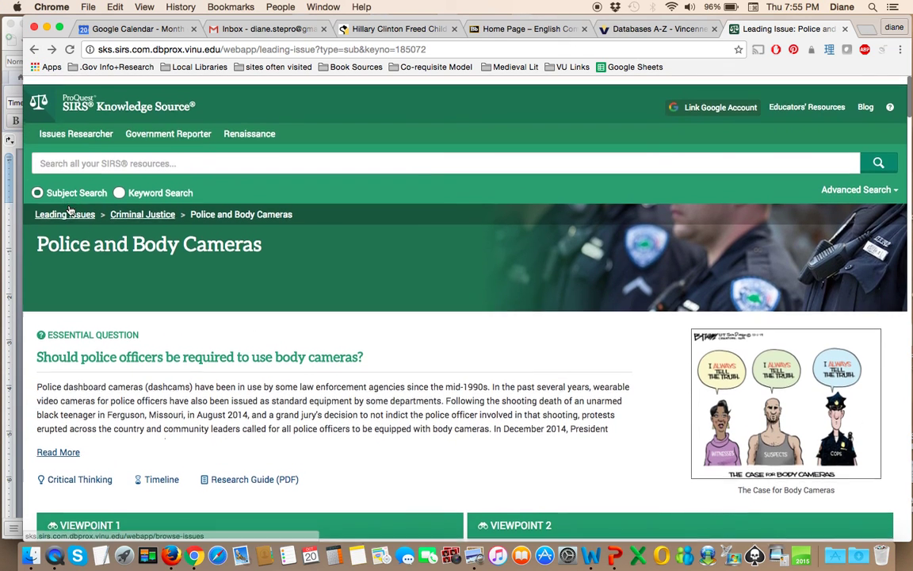
left_click(72, 146)
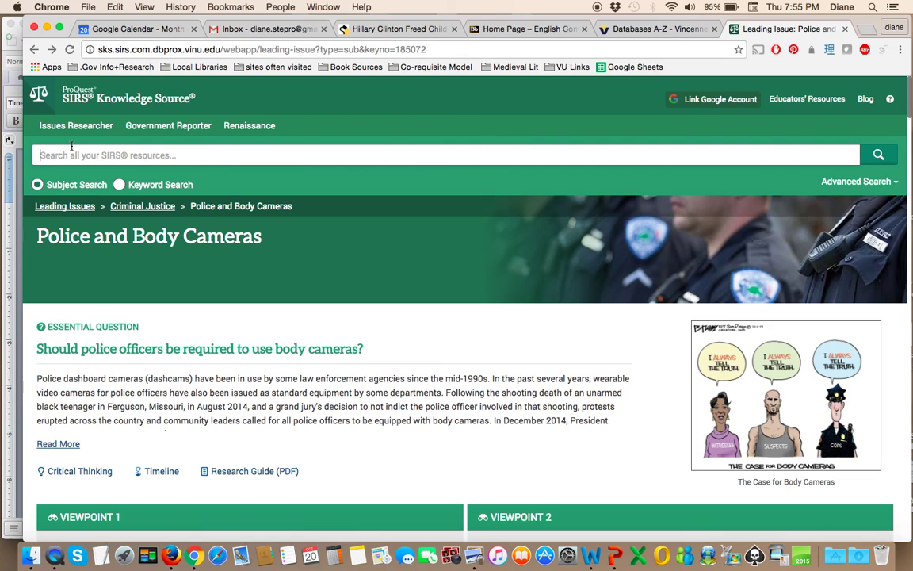
type("legalization of marijuana")
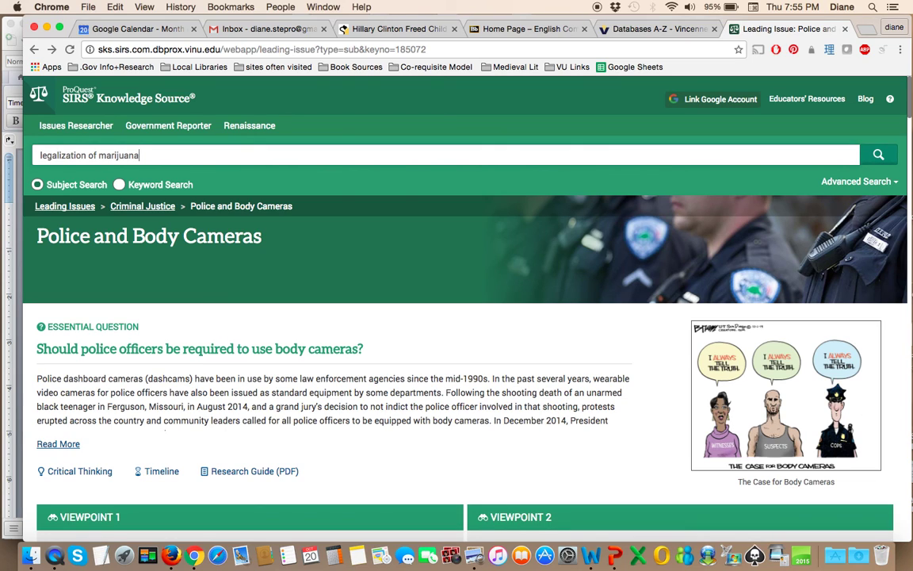
key("Return")
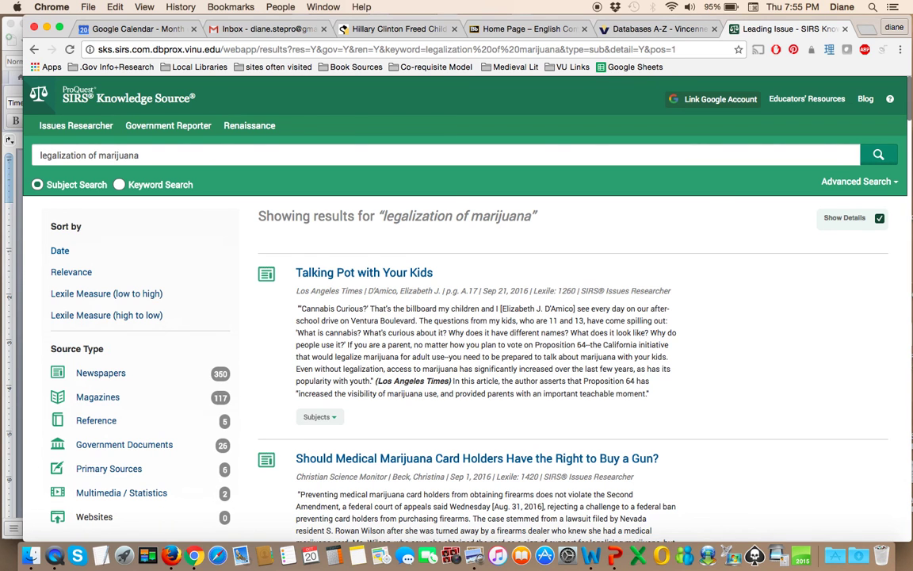
Step: Examine the marijuana legalization results, comparing article titles, sources, dates and summaries for a usable pro or con viewpoint
scroll(339, 315, "down", 5)
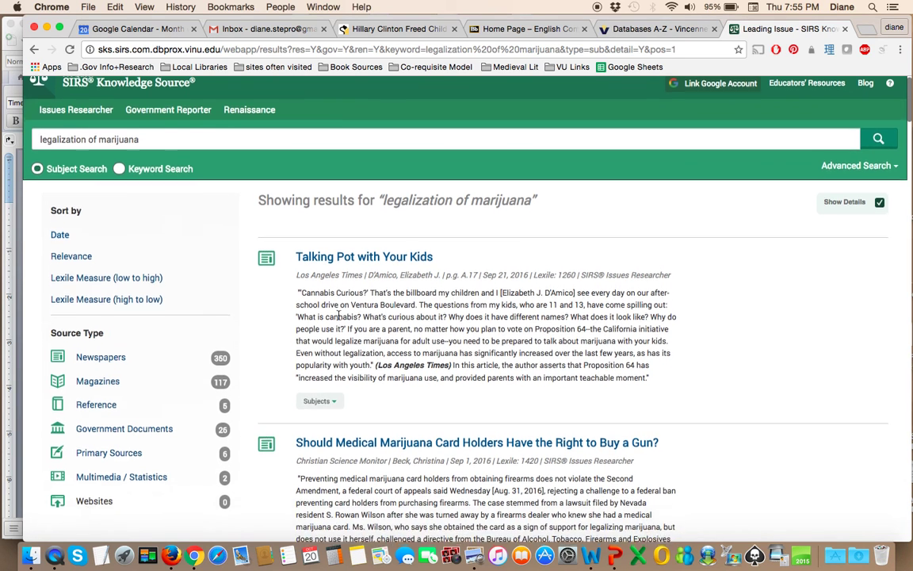
scroll(338, 314, "down", 6)
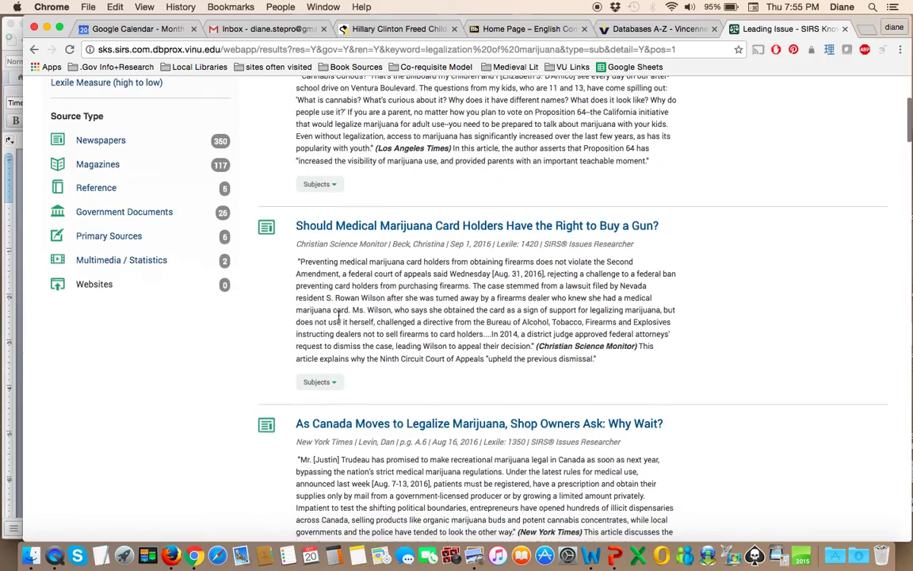
scroll(338, 315, "down", 20)
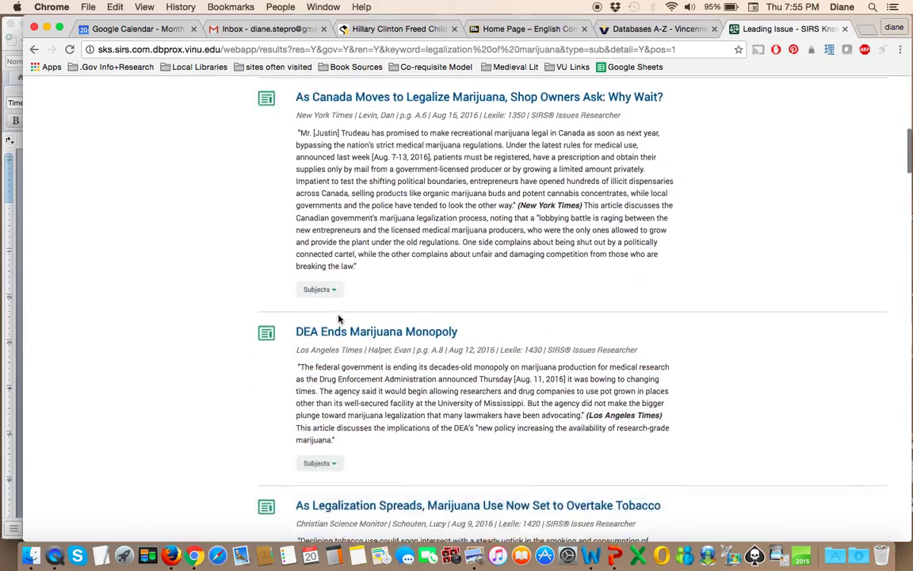
scroll(338, 317, "down", 20)
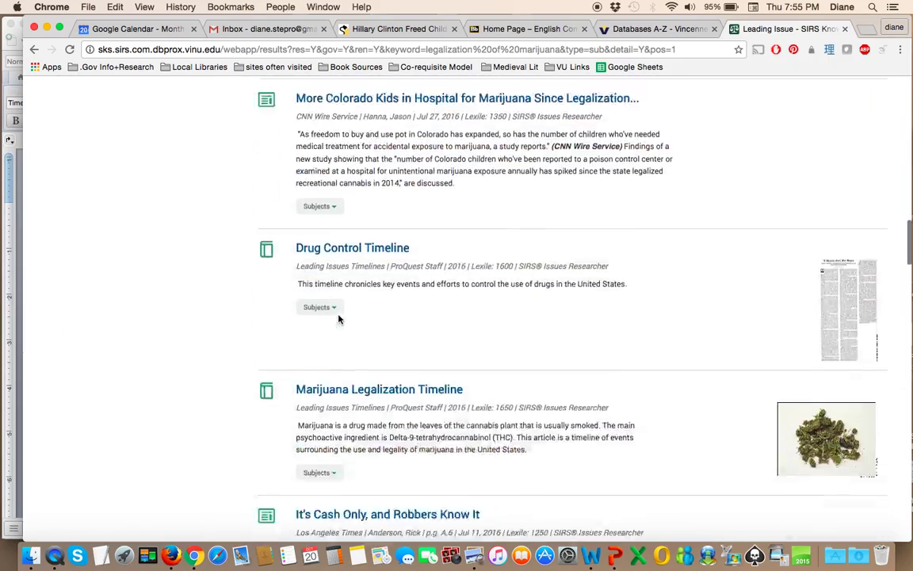
scroll(339, 315, "down", 4)
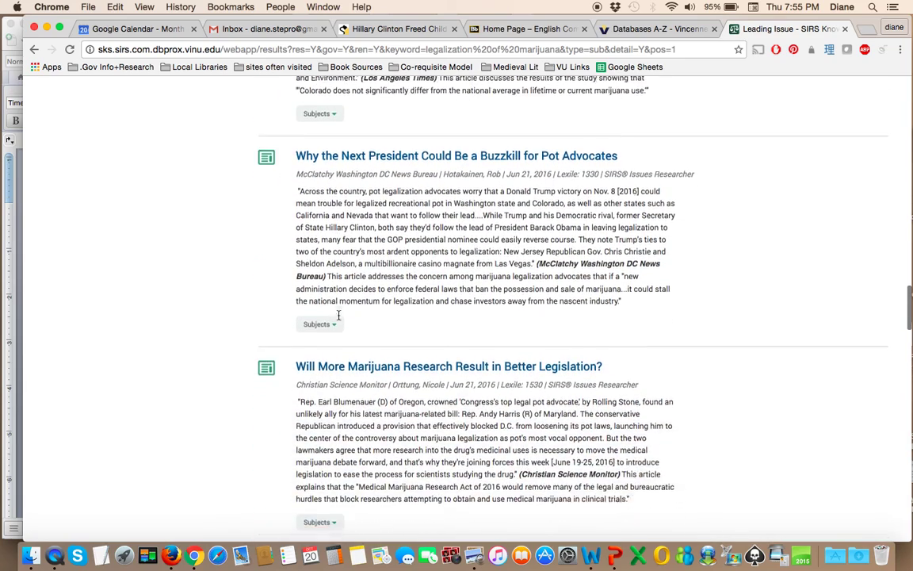
scroll(338, 320, "down", 2)
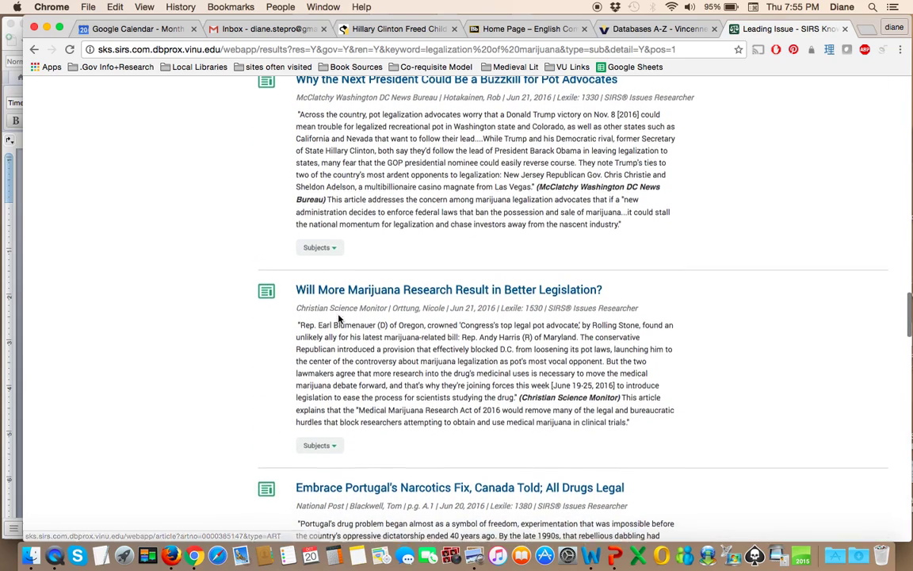
scroll(339, 317, "down", 4)
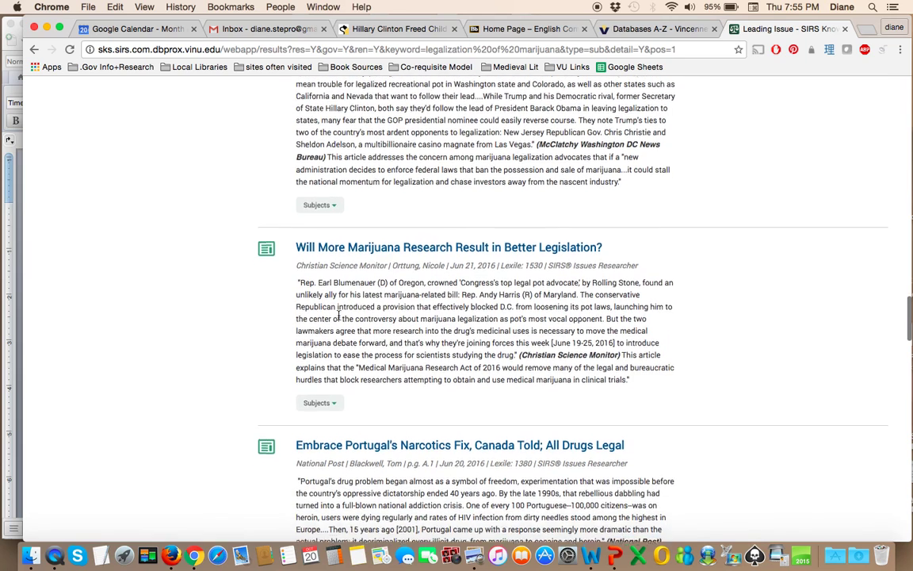
scroll(338, 319, "down", 5)
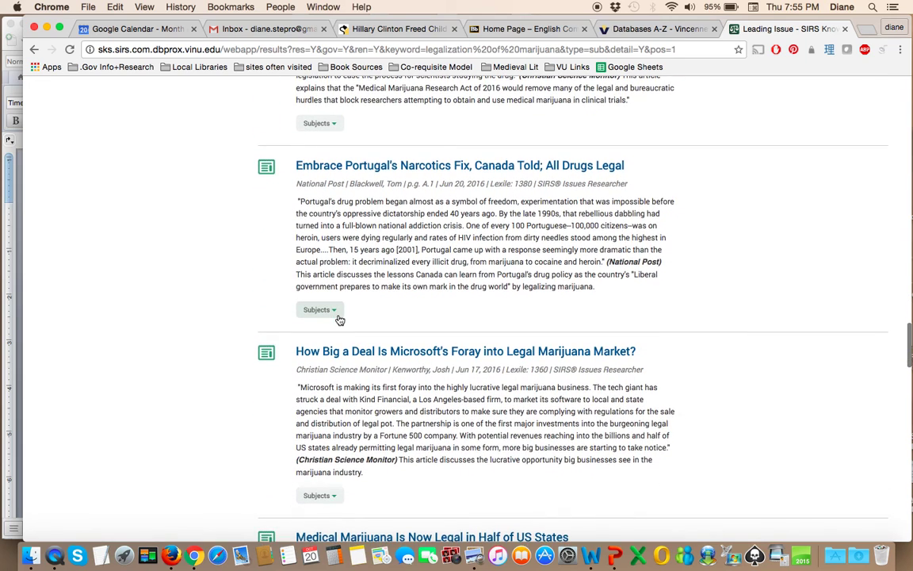
scroll(338, 320, "down", 1)
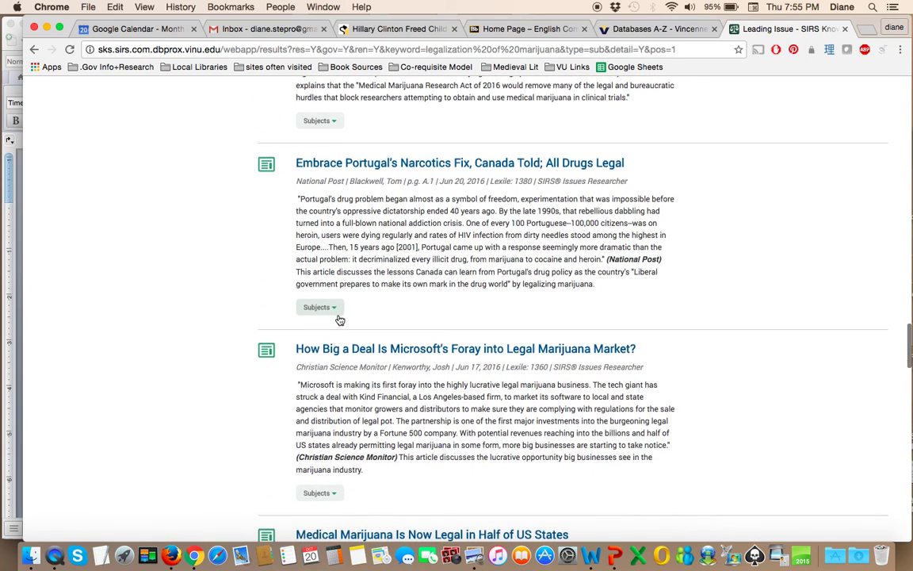
scroll(338, 319, "down", 1)
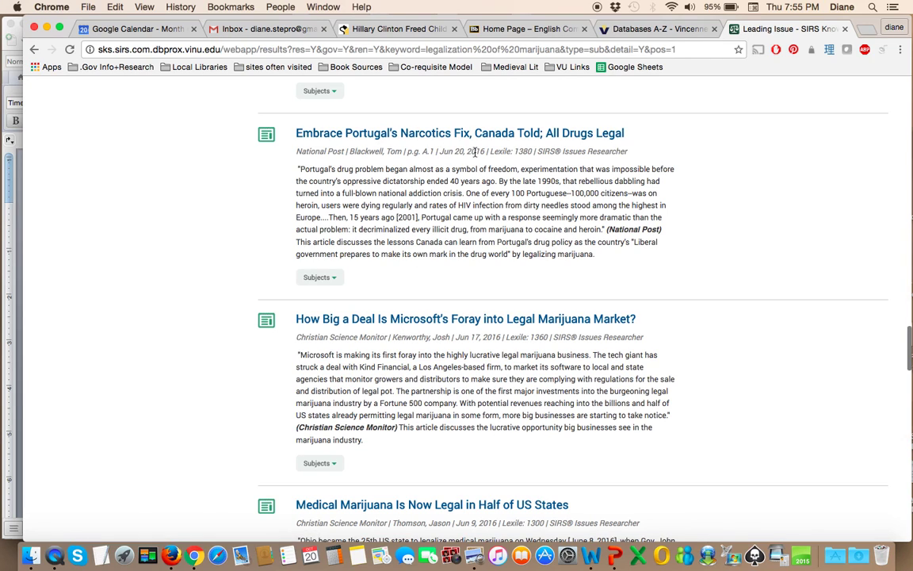
scroll(438, 299, "down", 5)
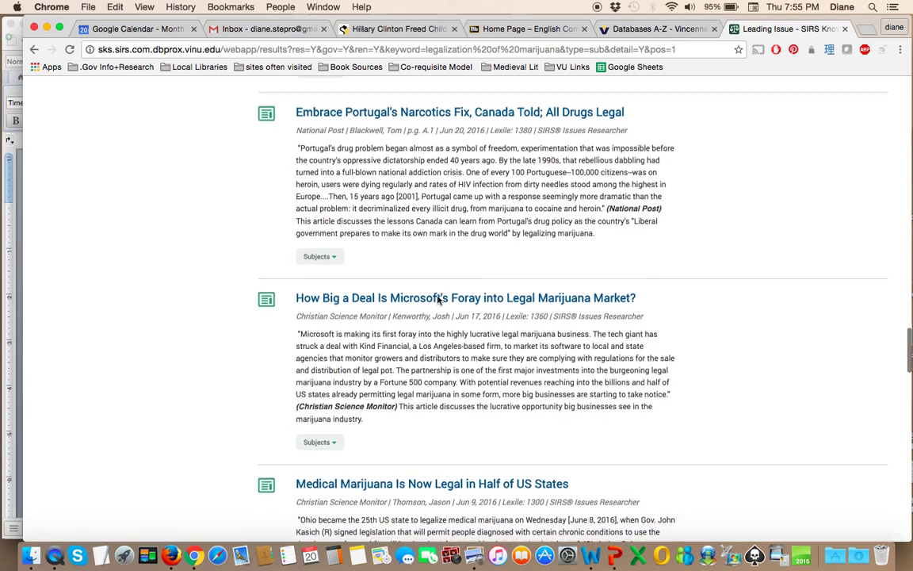
scroll(442, 309, "down", 1)
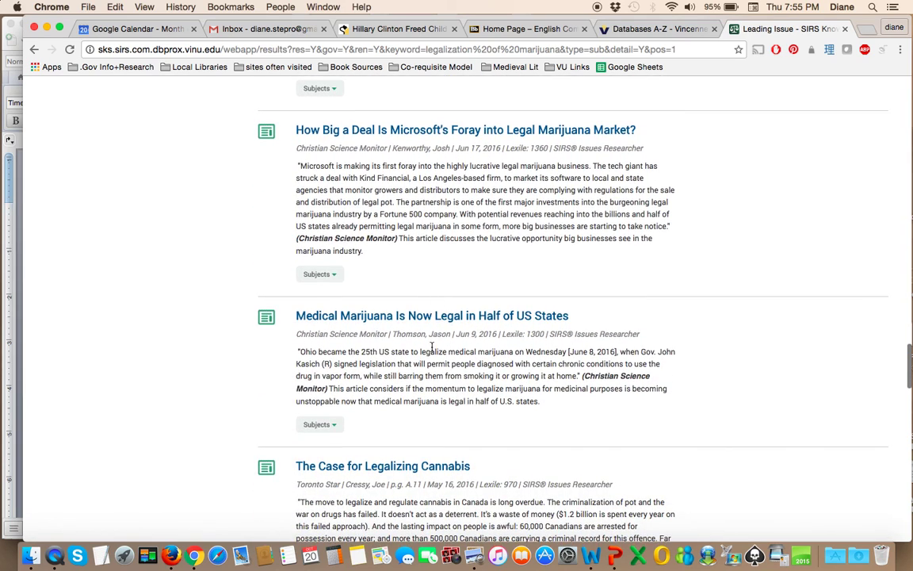
scroll(431, 347, "down", 1)
scroll(432, 347, "down", 1)
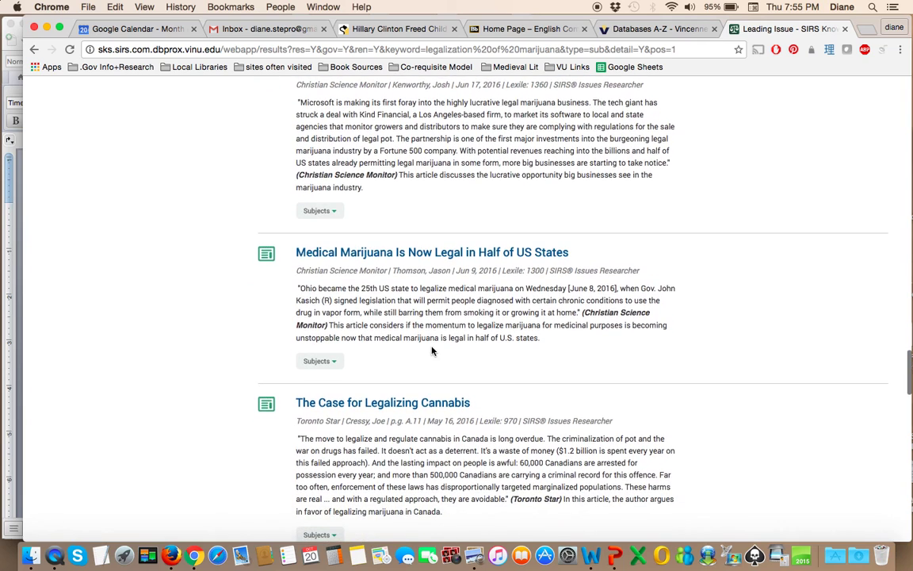
scroll(451, 375, "down", 5)
scroll(450, 389, "down", 5)
scroll(450, 396, "up", 1)
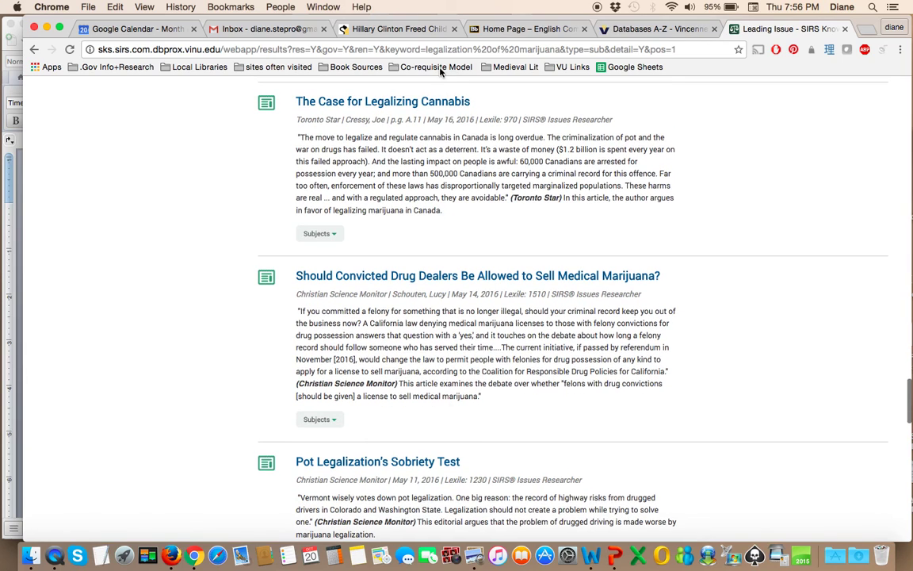
Step: Open the Toronto Star article "The Case for Legalizing Cannabis" and review its text, summary, MLA and APA citations and related subjects
left_click(401, 100)
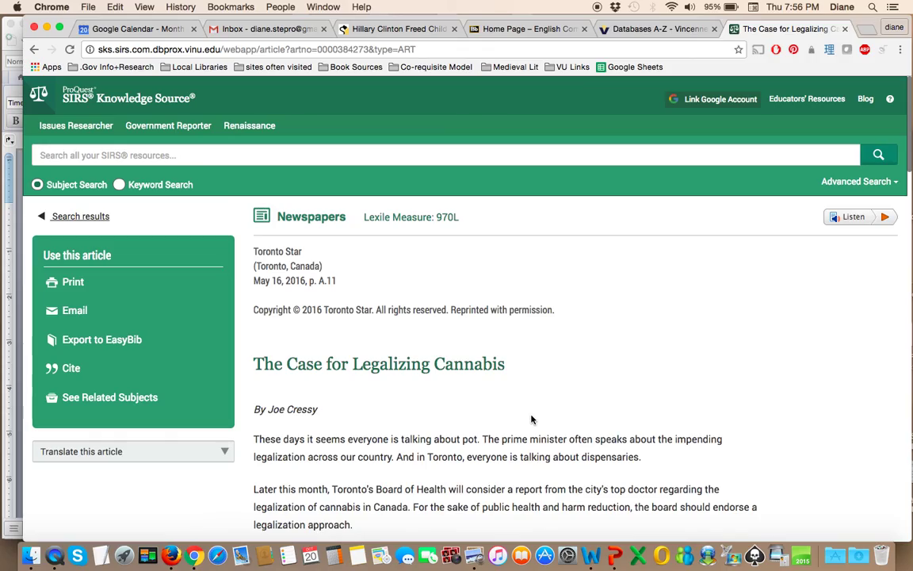
scroll(531, 419, "down", 5)
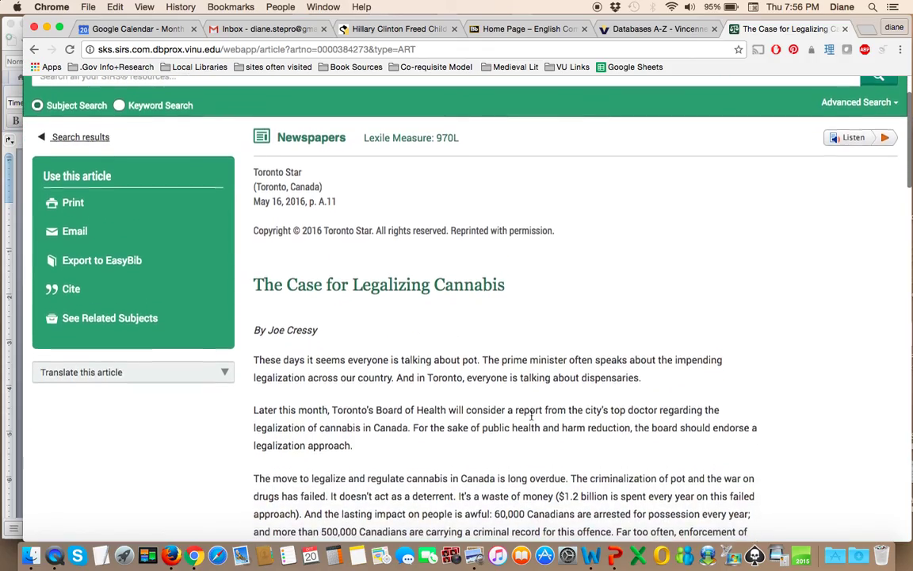
scroll(531, 419, "down", 20)
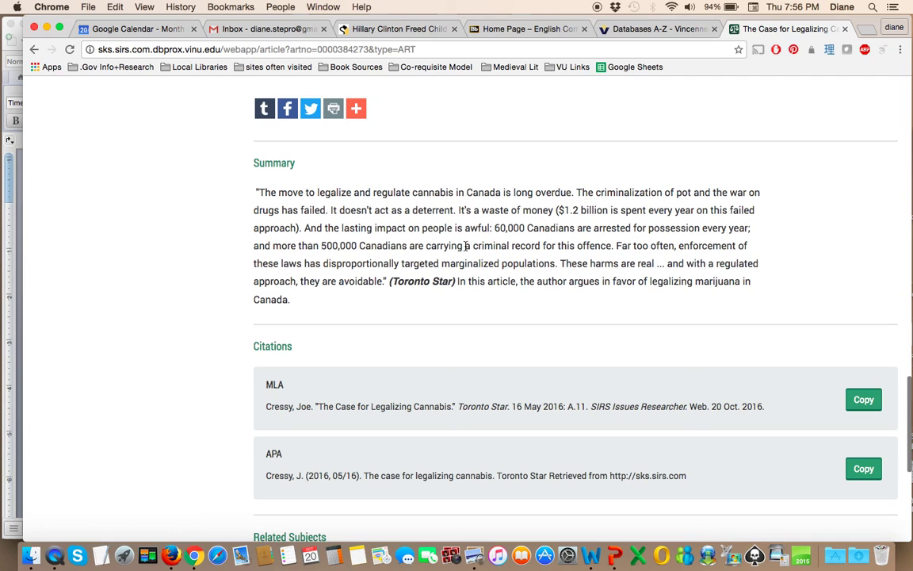
scroll(402, 381, "down", 3)
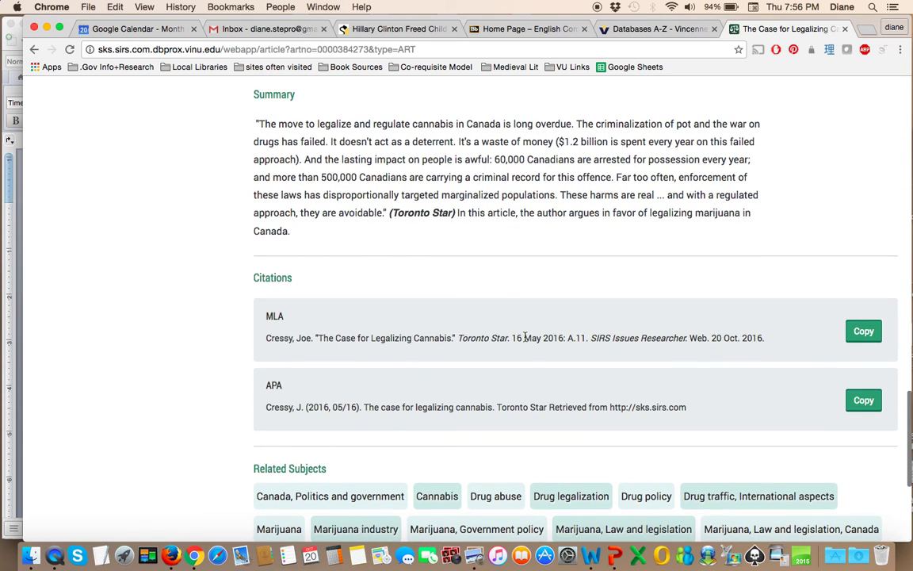
scroll(525, 337, "down", 5)
scroll(525, 341, "up", 20)
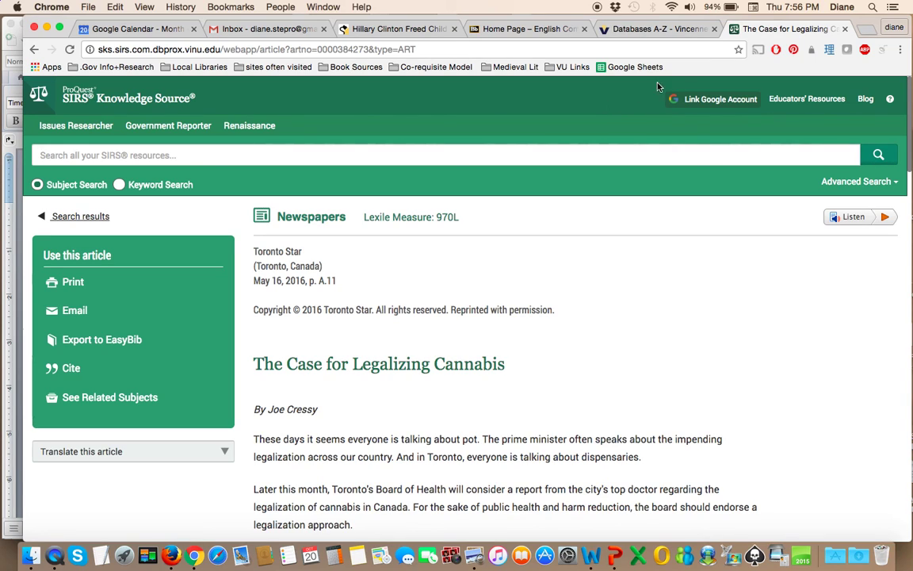
Step: Close the SIRS article and go back to the start of the Databases A-Z page to review the subject database categories under Research Links
left_click(845, 30)
scroll(622, 314, "up", 20)
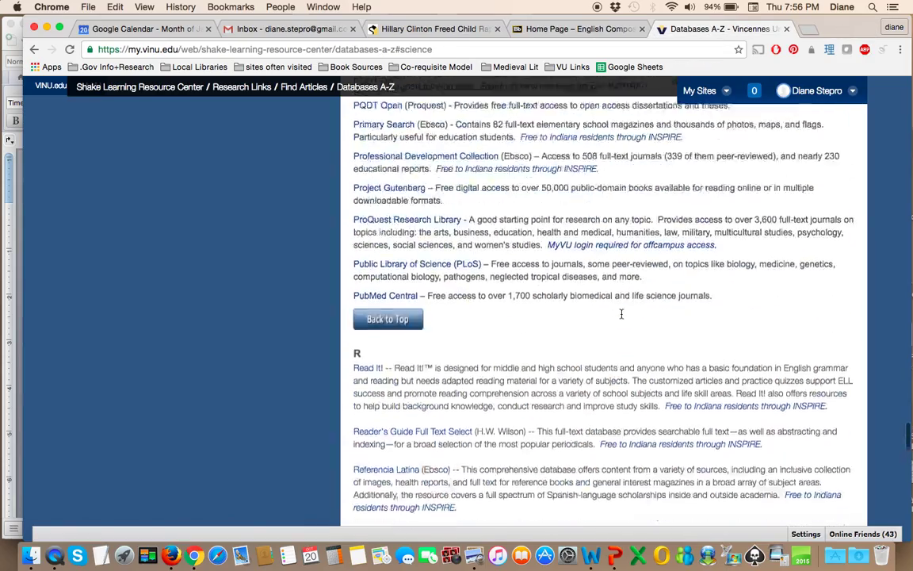
scroll(622, 323, "up", 20)
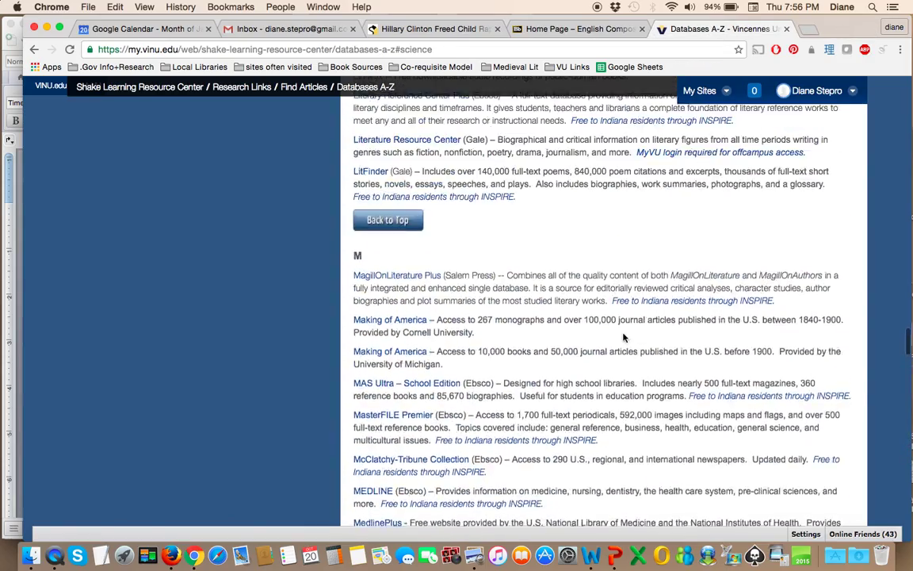
scroll(623, 338, "up", 20)
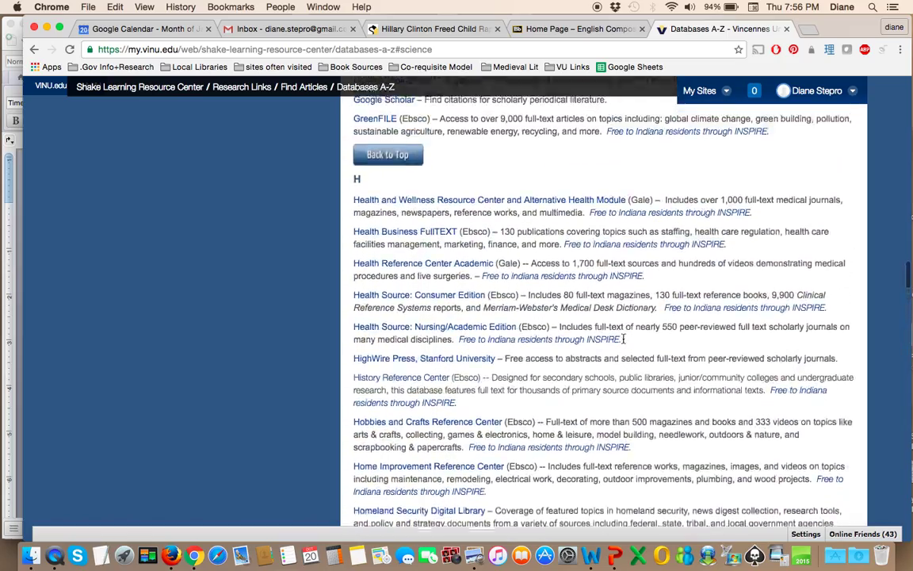
scroll(623, 341, "up", 20)
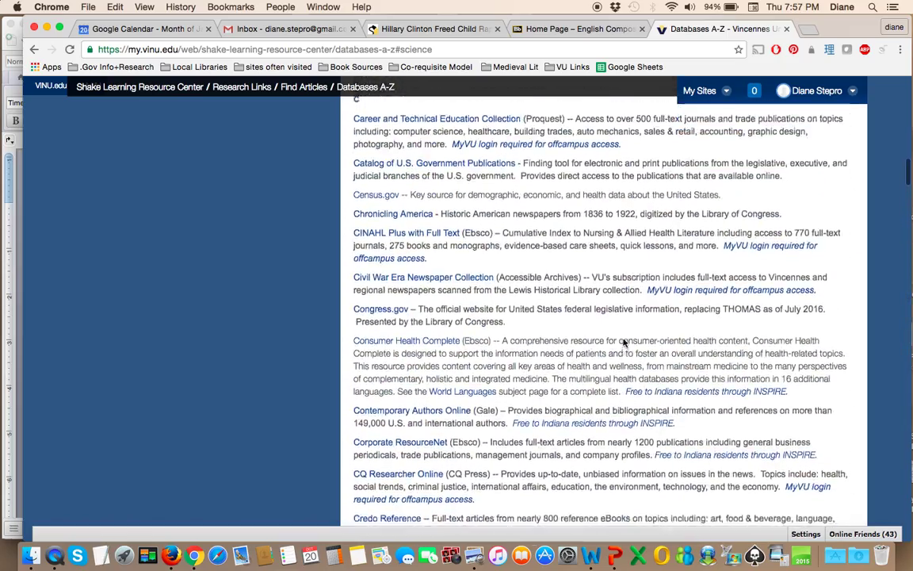
scroll(624, 339, "down", 3)
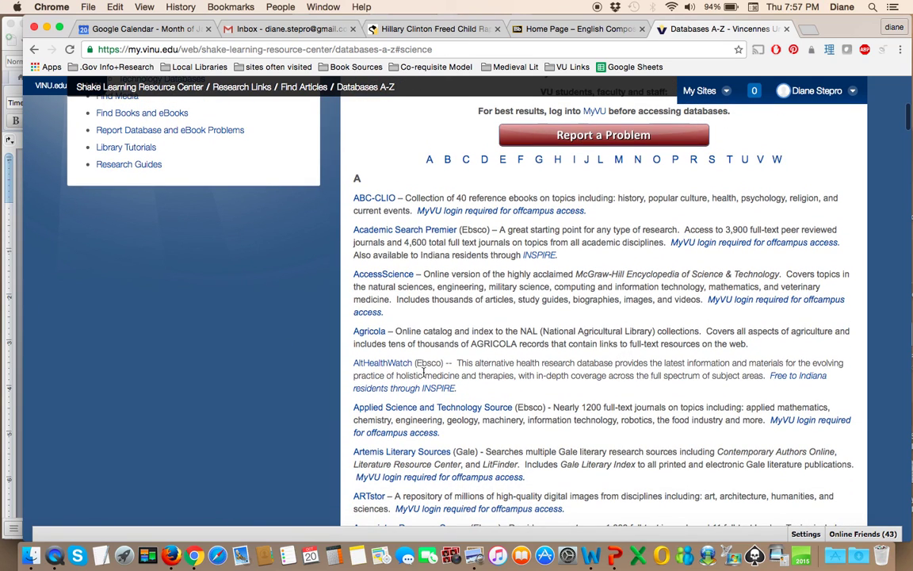
scroll(423, 371, "up", 5)
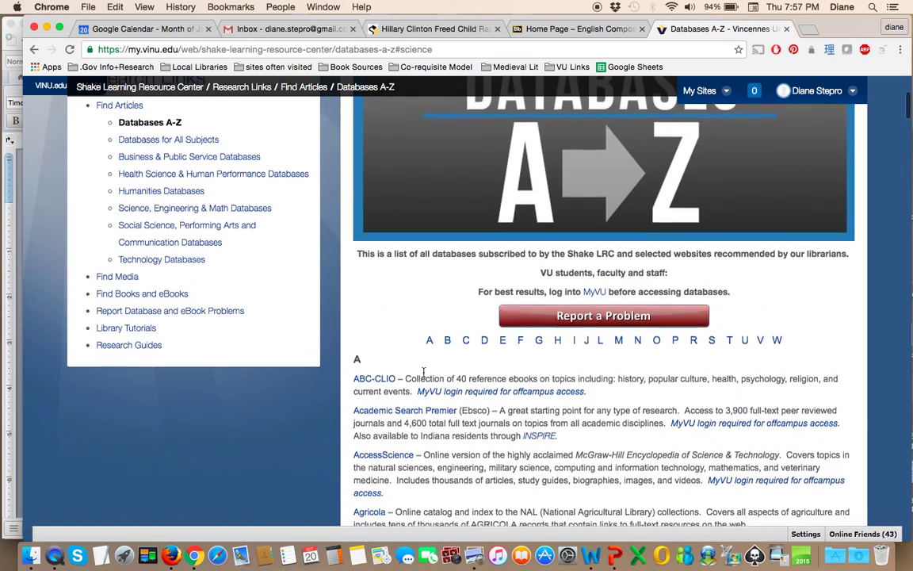
scroll(423, 372, "up", 5)
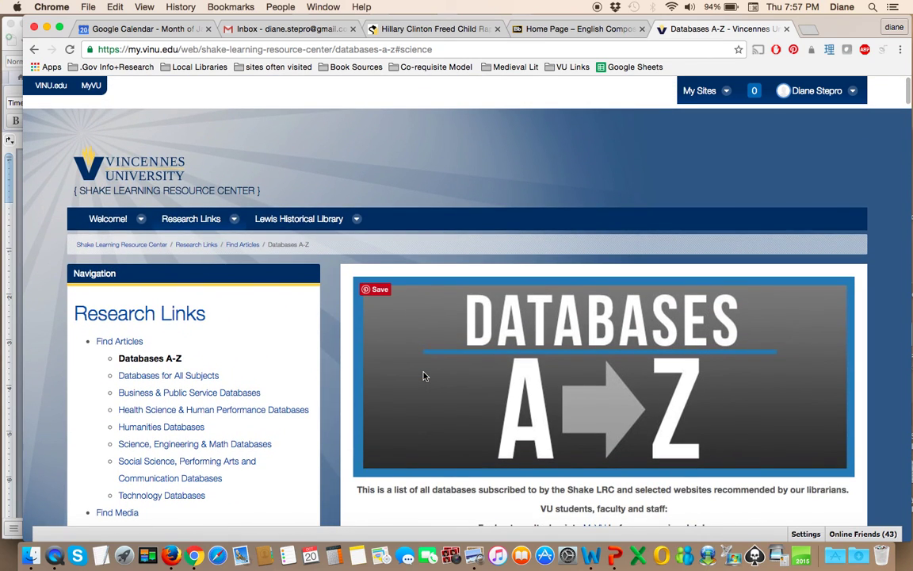
scroll(424, 372, "down", 3)
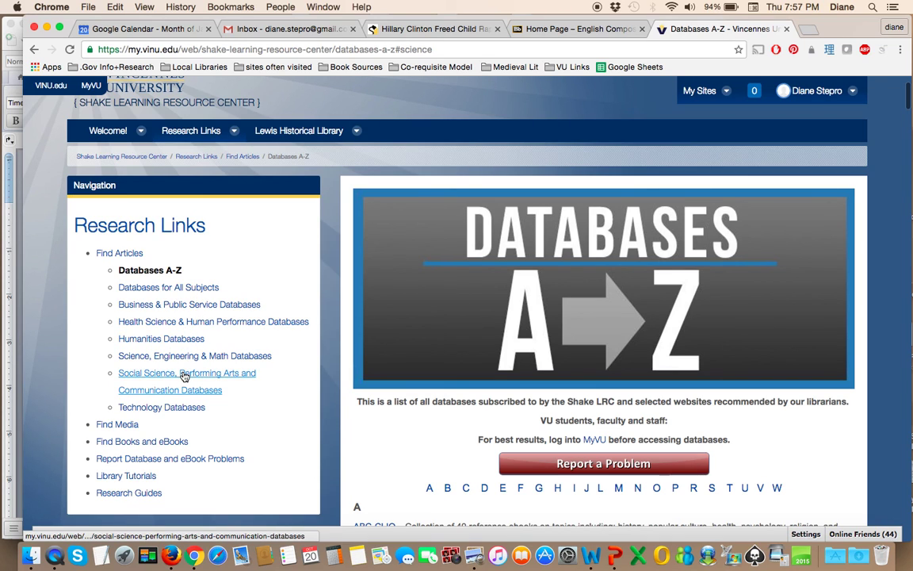
scroll(183, 373, "down", 1)
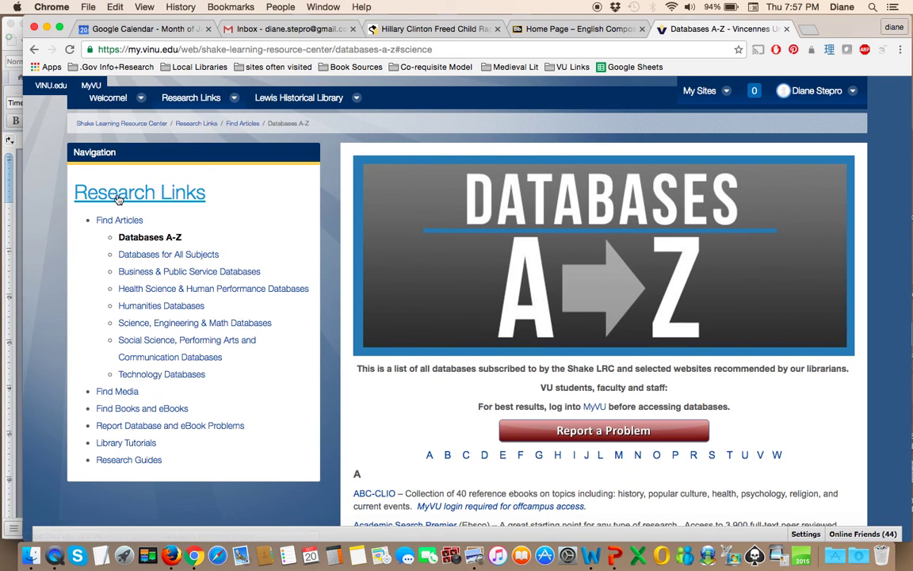
Step: Open the library's Library Staff page and look through the administration and Library Liaisons contacts
scroll(117, 200, "up", 1)
mouse_move(102, 131)
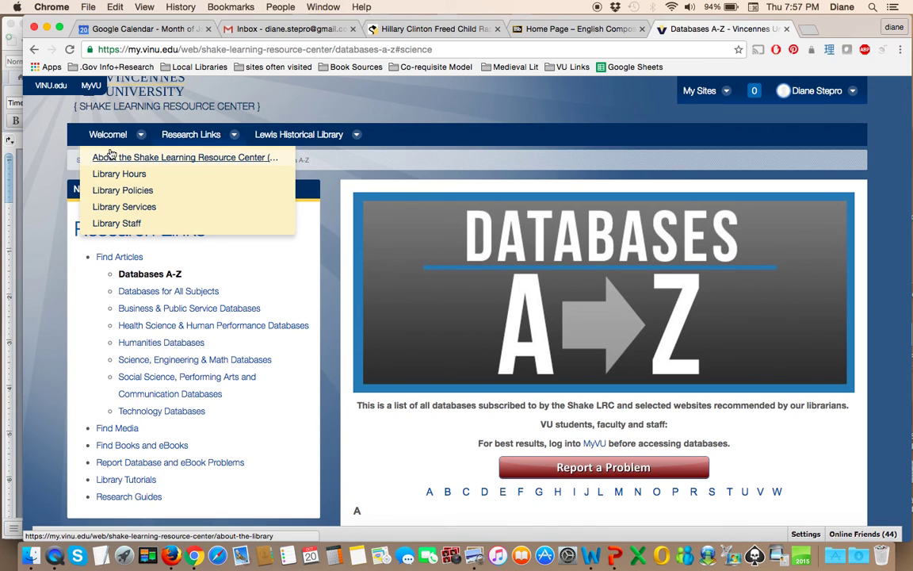
left_click(112, 224)
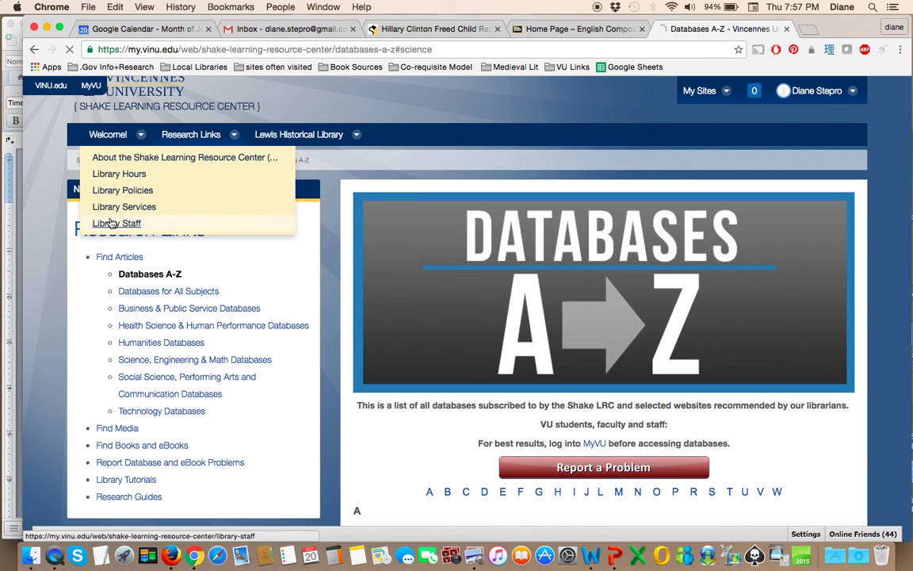
scroll(424, 290, "down", 5)
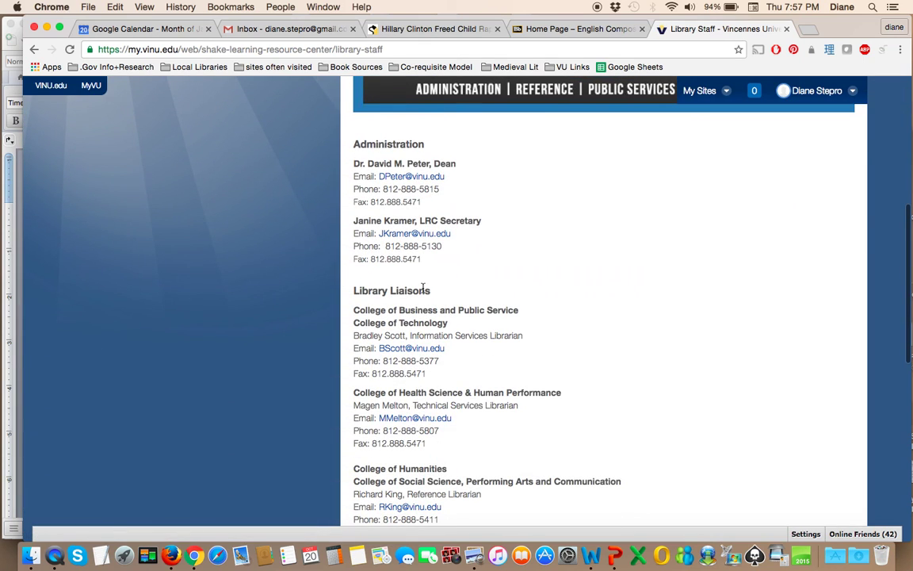
Step: Examine the Library Staff contacts, comparing the liaison librarians for each college and the public services library assistants
scroll(424, 291, "down", 2)
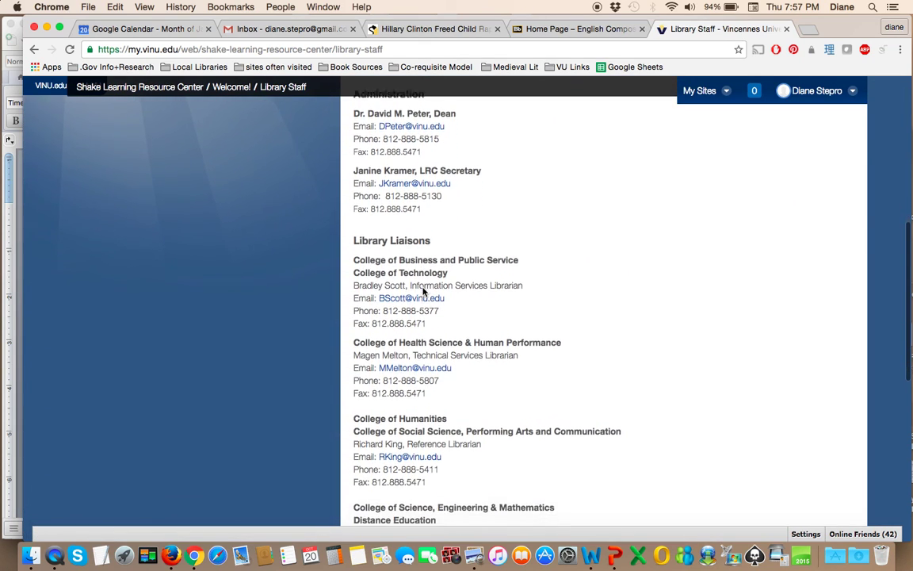
scroll(424, 292, "down", 1)
scroll(422, 288, "down", 2)
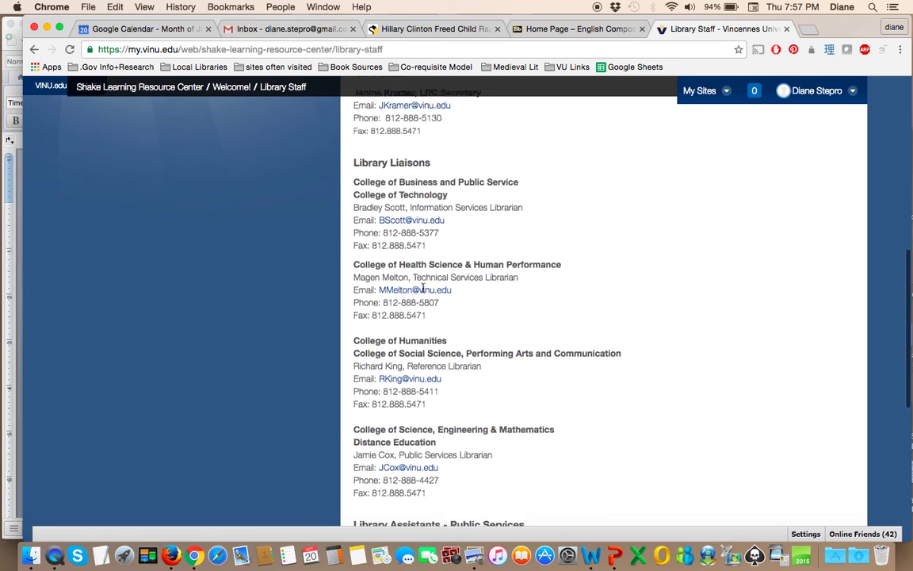
scroll(422, 289, "down", 1)
scroll(422, 291, "down", 3)
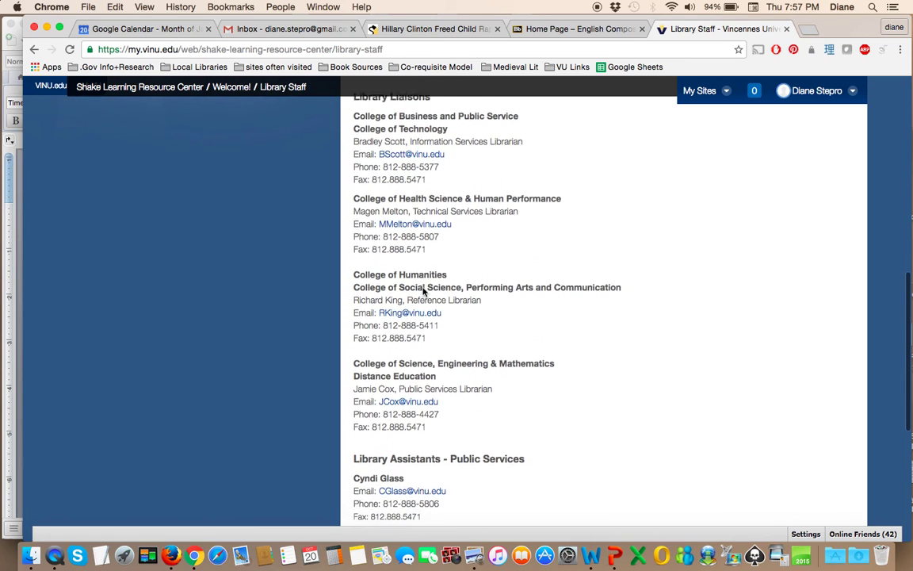
scroll(412, 317, "up", 10)
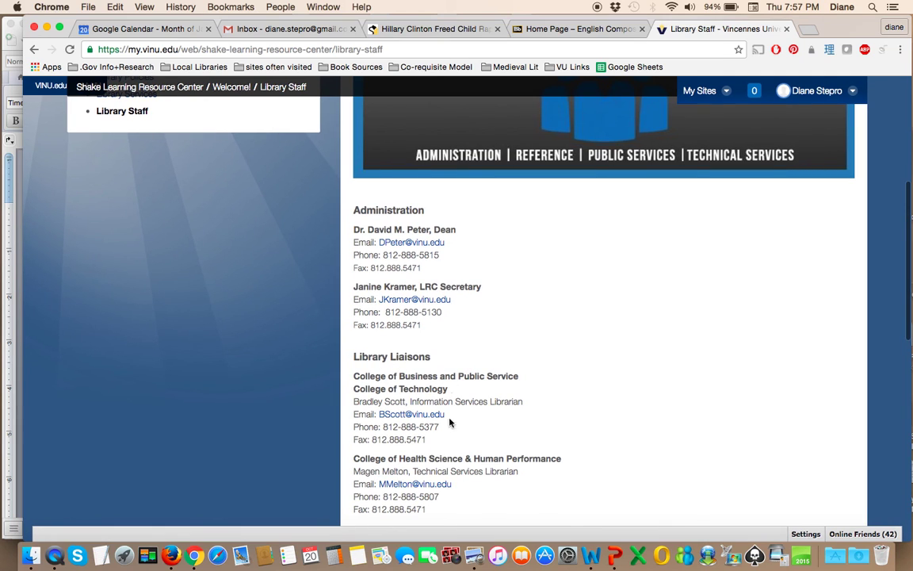
scroll(453, 476, "down", 8)
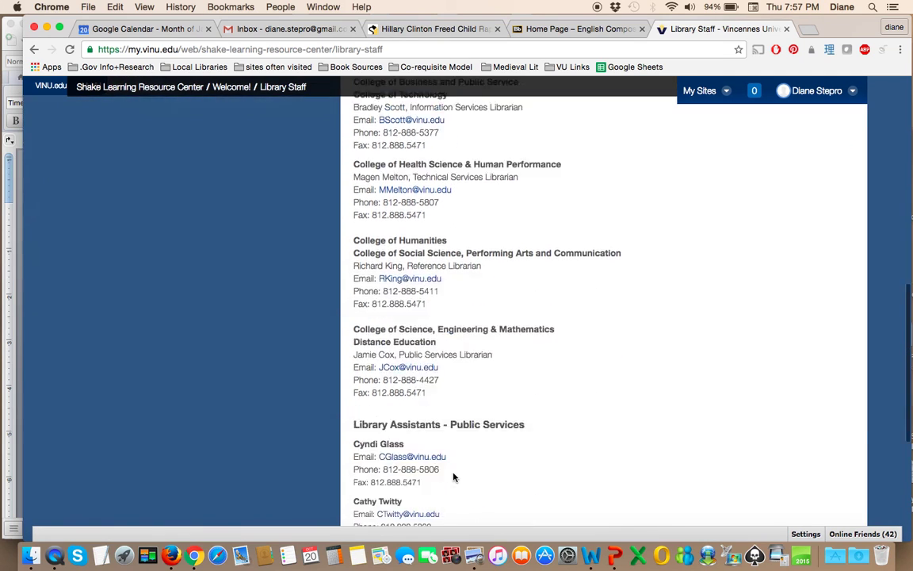
scroll(454, 476, "down", 8)
scroll(453, 475, "up", 15)
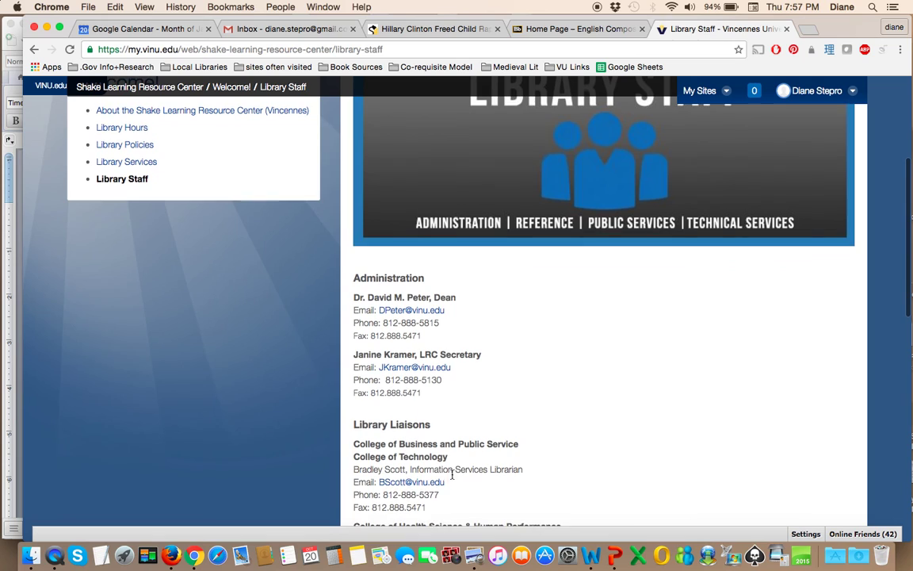
scroll(453, 474, "up", 5)
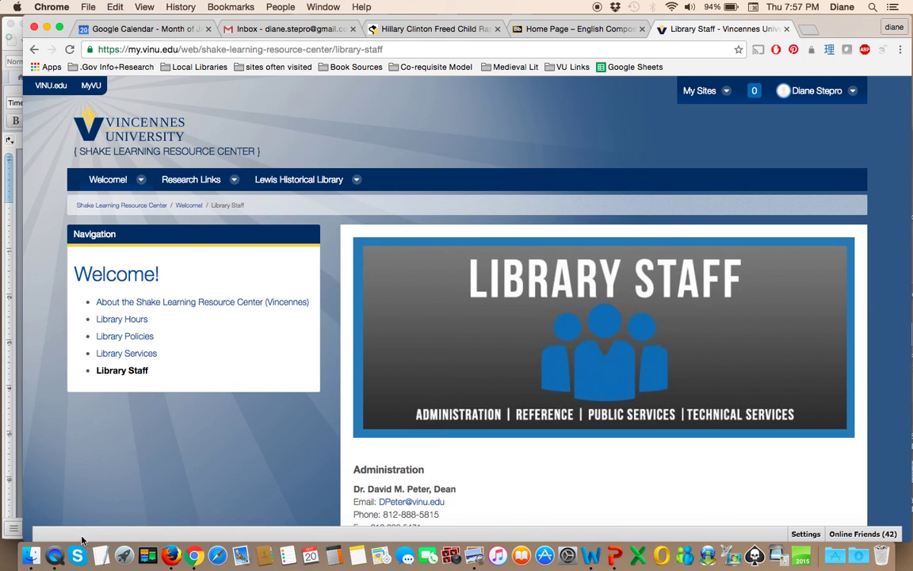
Step: Switch to QuickTime Player, quit it and enter "Annotated Bib Hel" as the file name for the unsaved screen recording on the Desktop
left_click(54, 557)
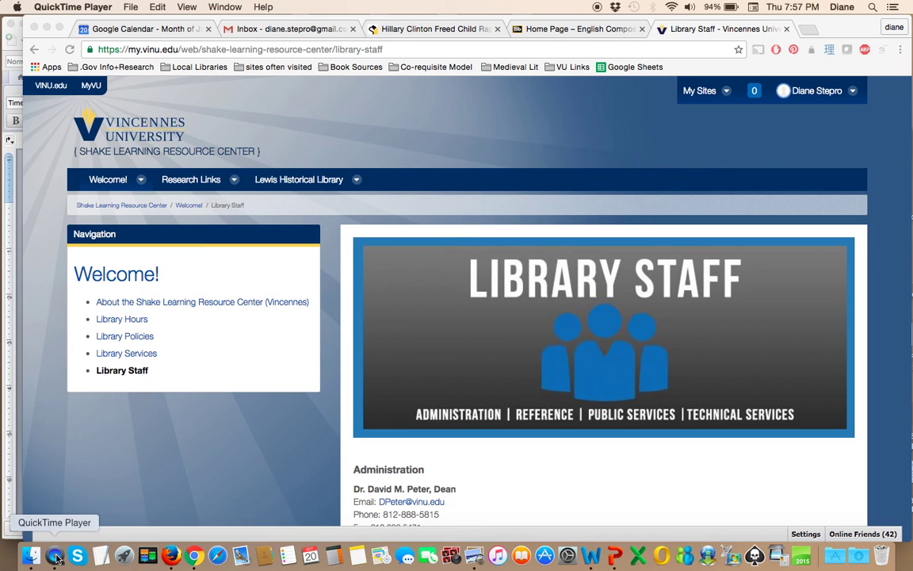
left_click(98, 8)
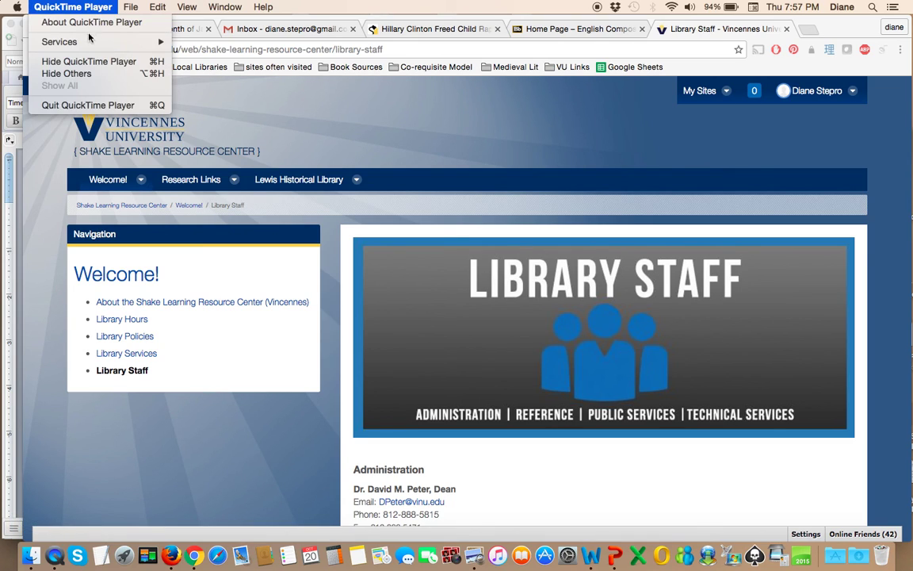
left_click(76, 104)
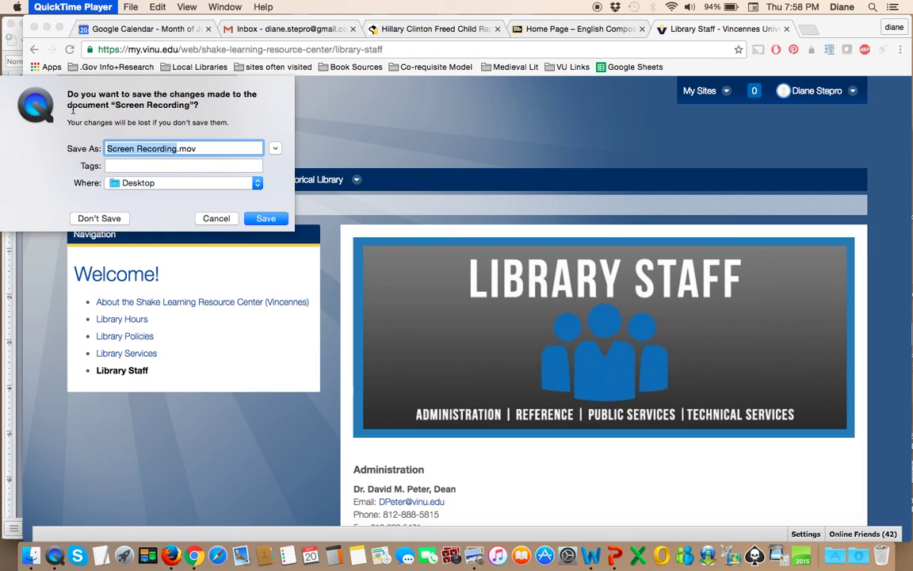
type("Annotate")
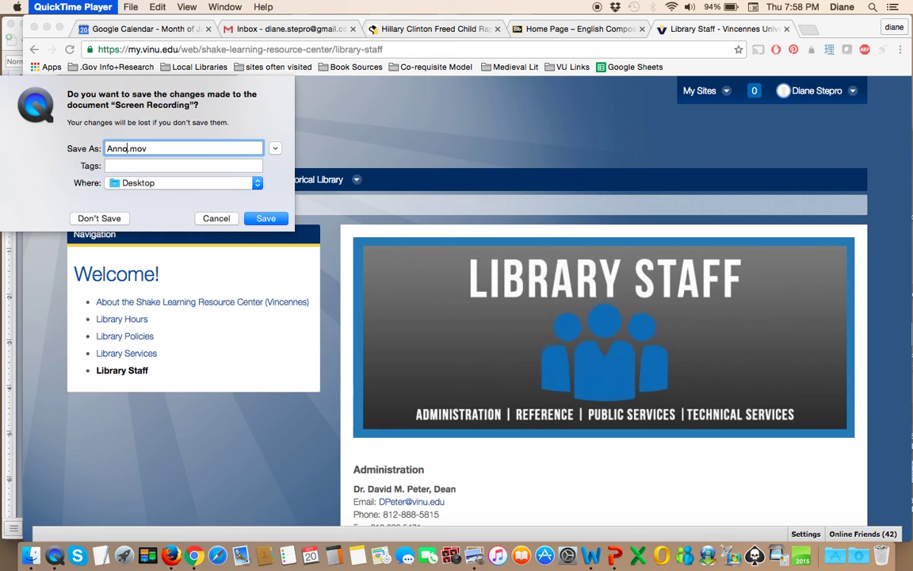
type("d Bib Hel")
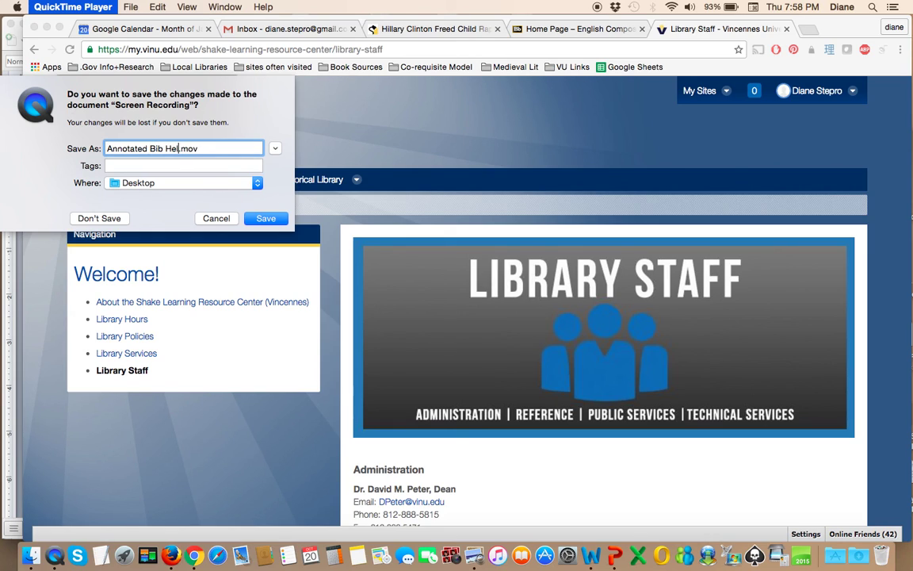